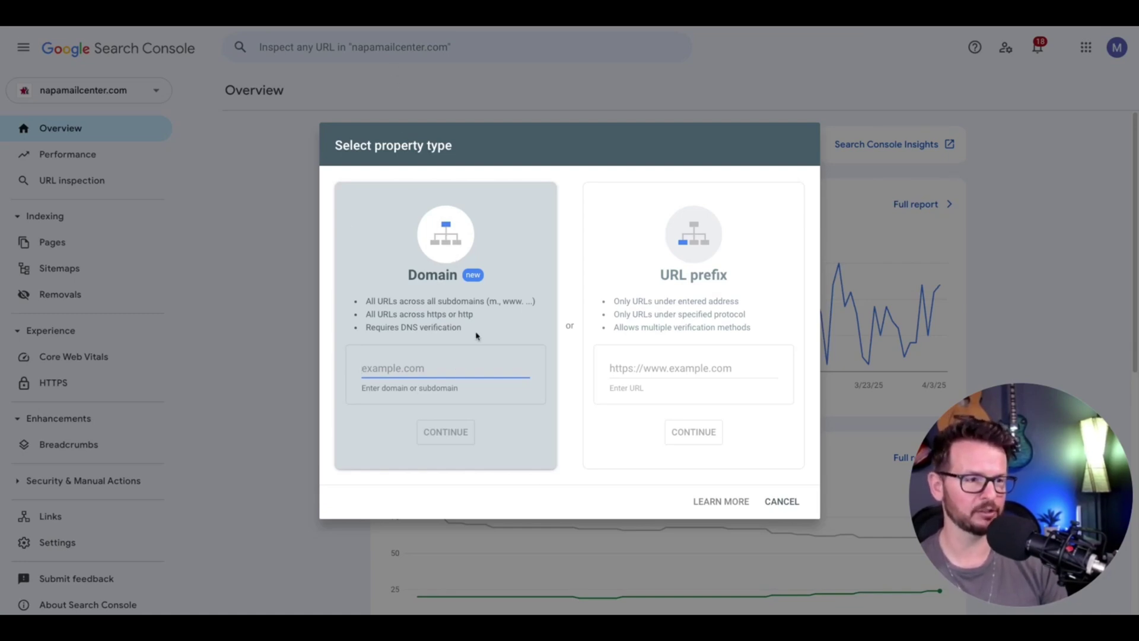
# - Add empowerandhelp.com as a Domain property and copy its TXT verification record
pyautogui.write('empowe')
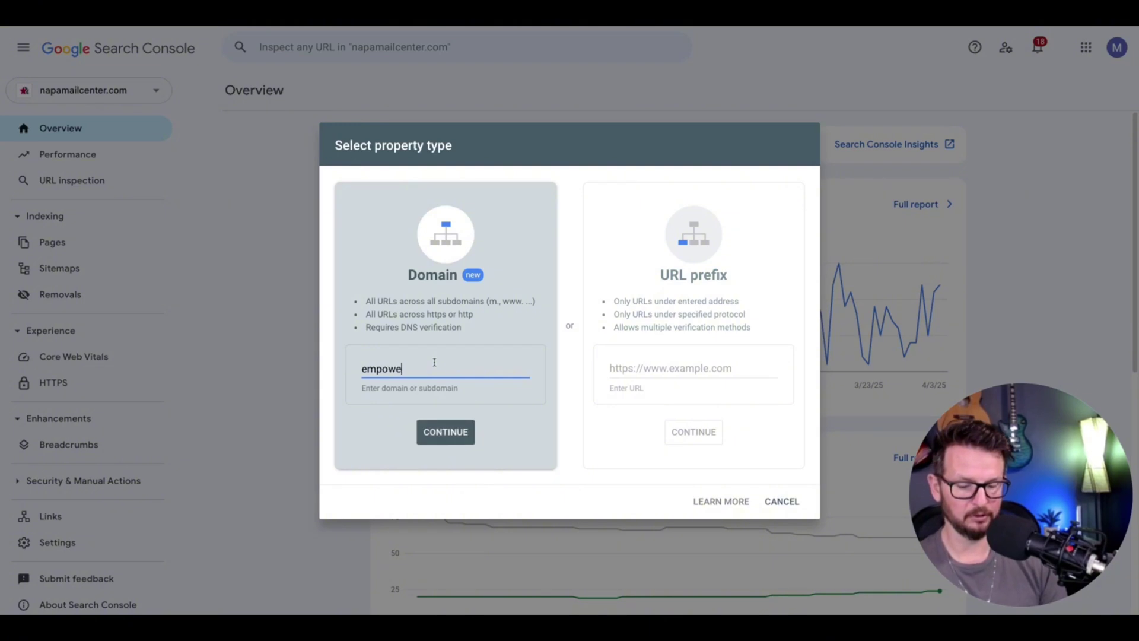
pyautogui.write('randhelp.com')
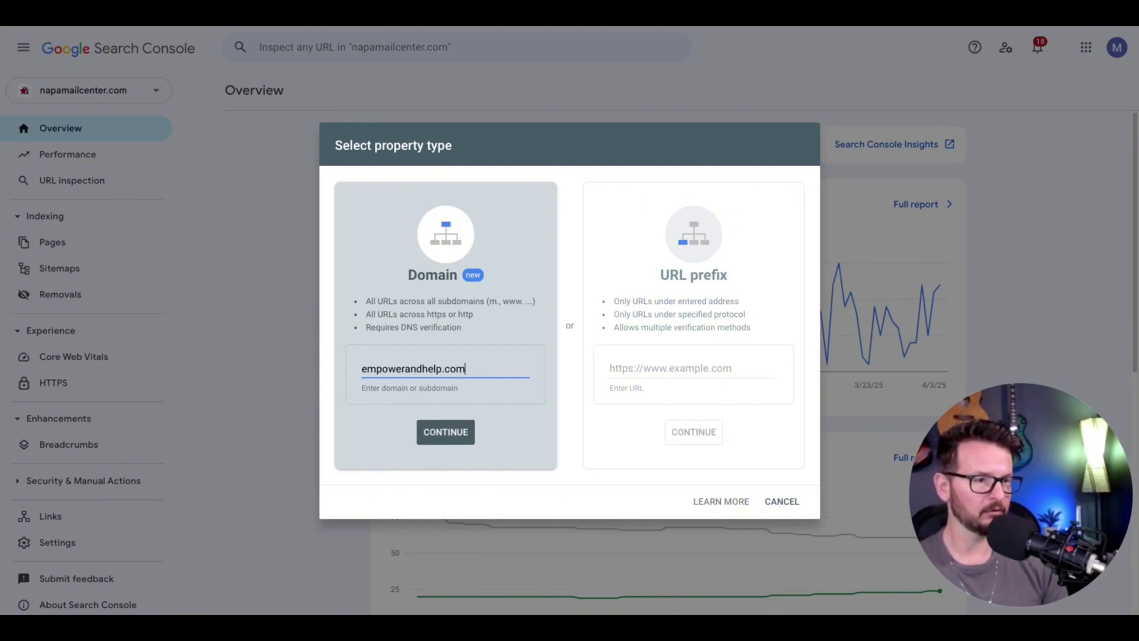
pyautogui.click(446, 429)
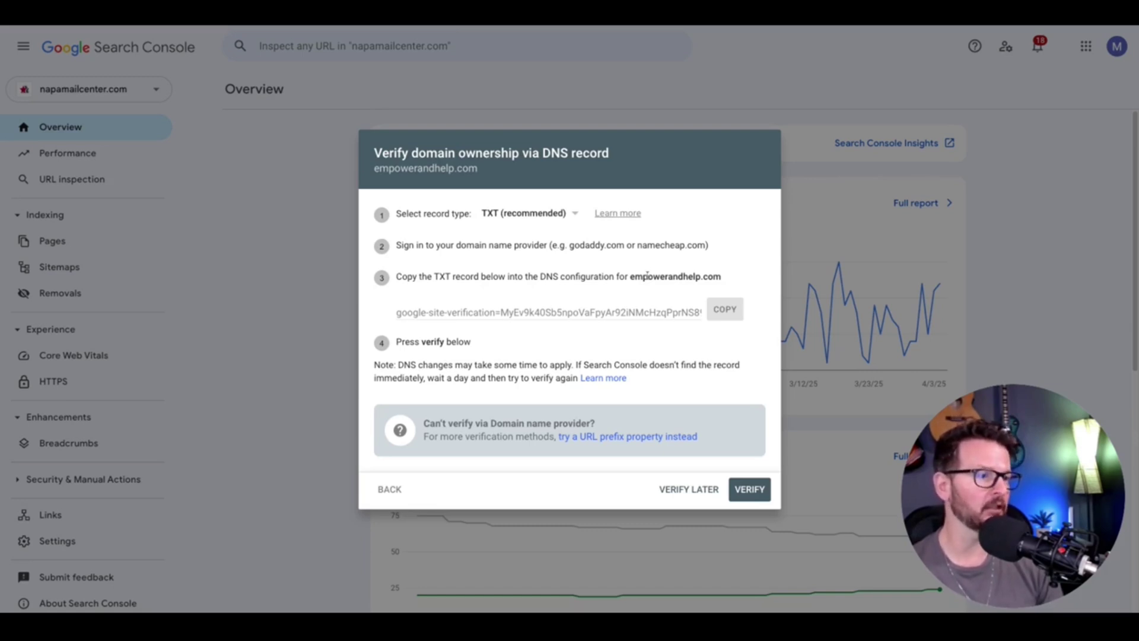
pyautogui.click(733, 311)
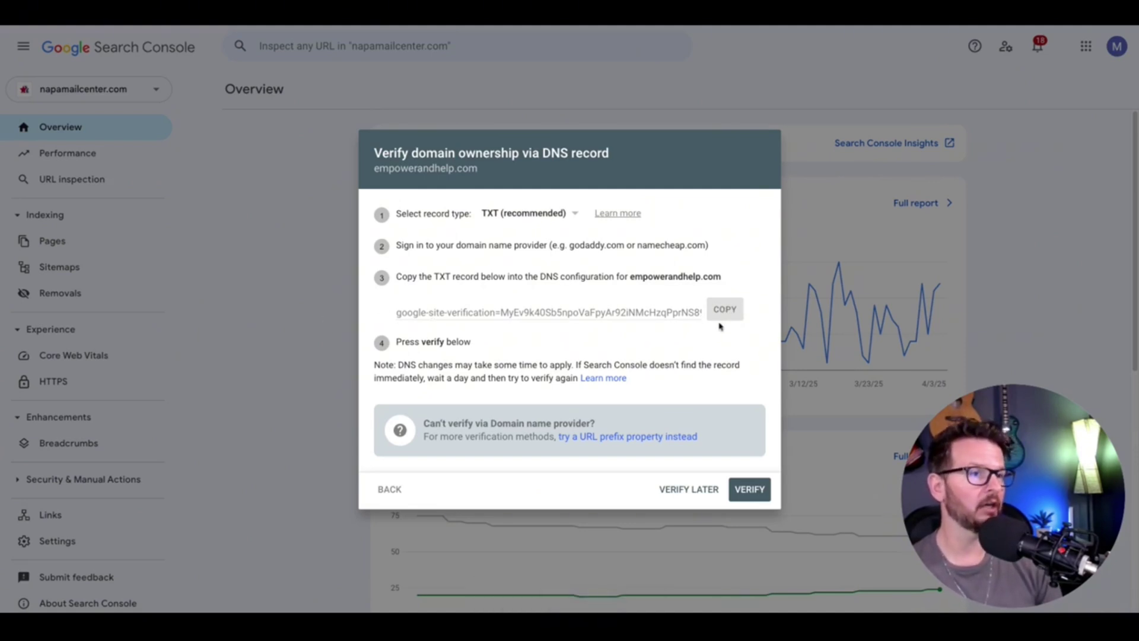
# - Switch to iPage and start a new DNS record in the DNS records of empowerandhelp.com
pyautogui.hotkey('ctrl', 'Tab')
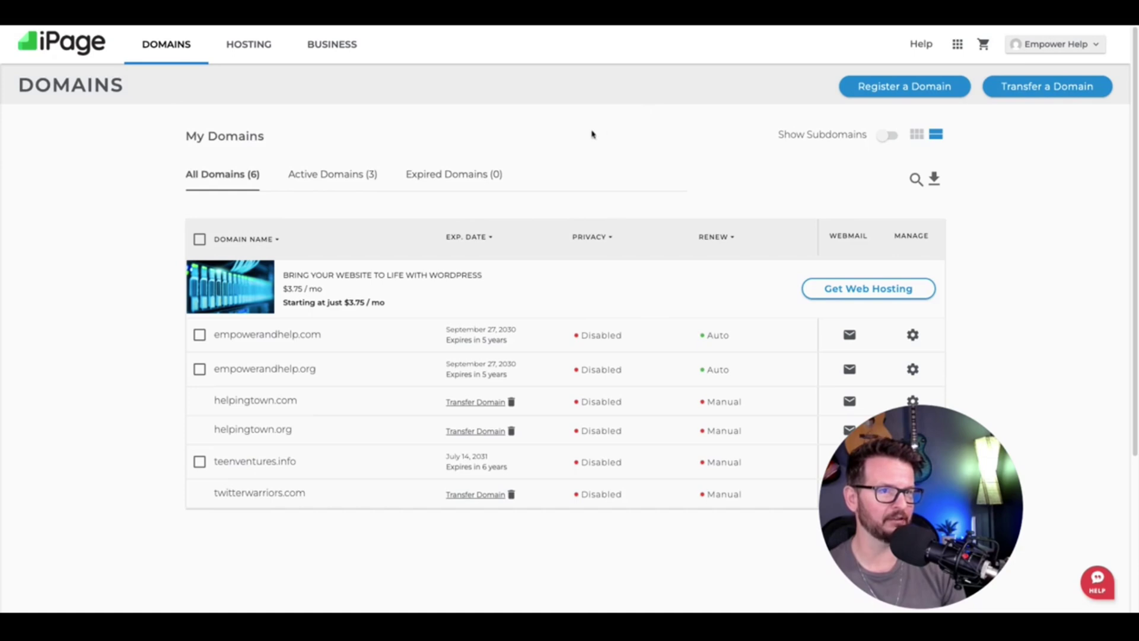
pyautogui.scroll(-3, 840, 134)
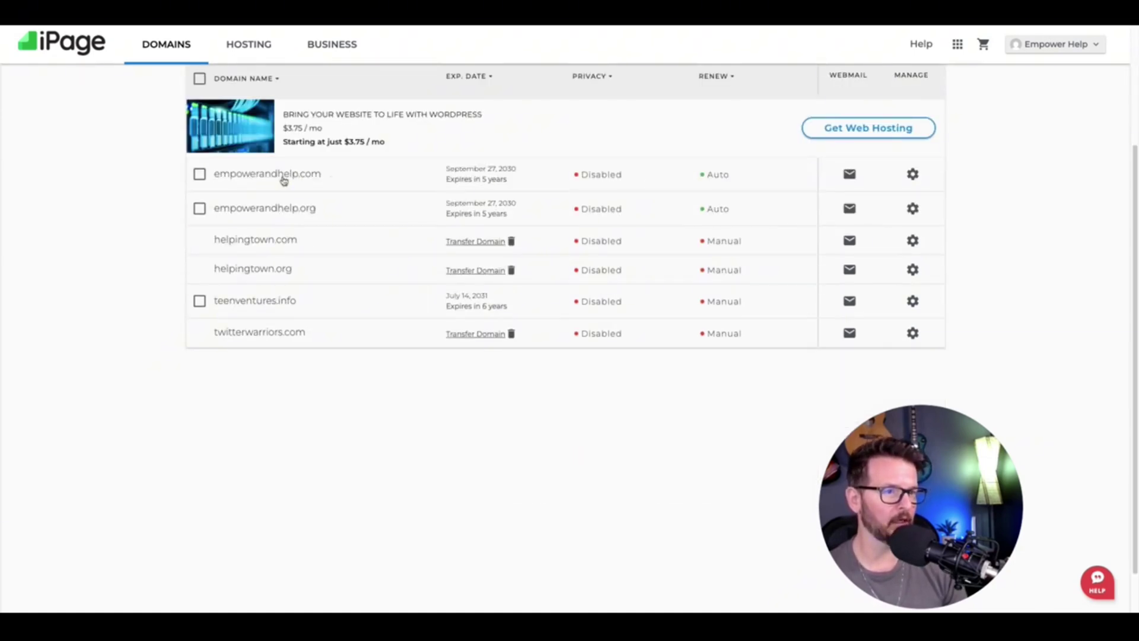
pyautogui.click(913, 175)
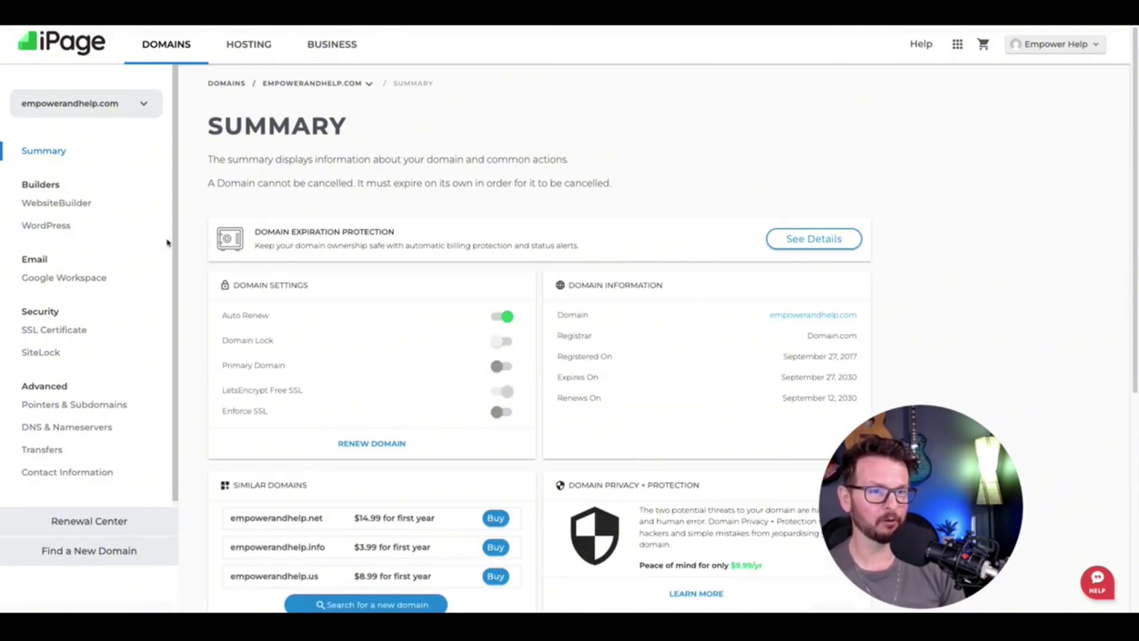
pyautogui.click(57, 428)
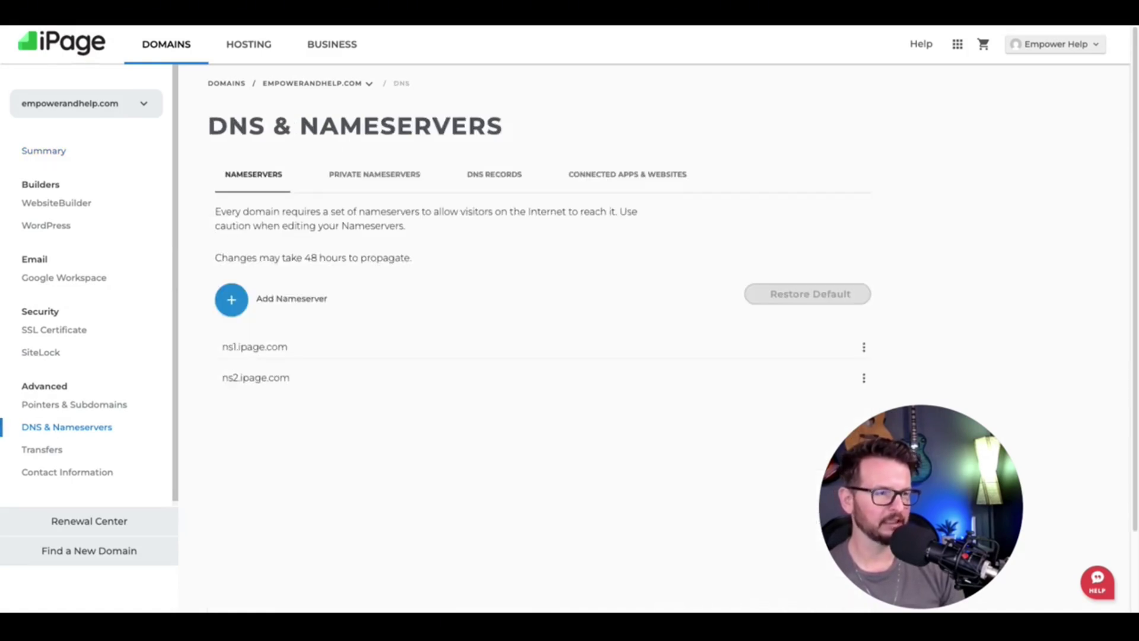
pyautogui.click(496, 183)
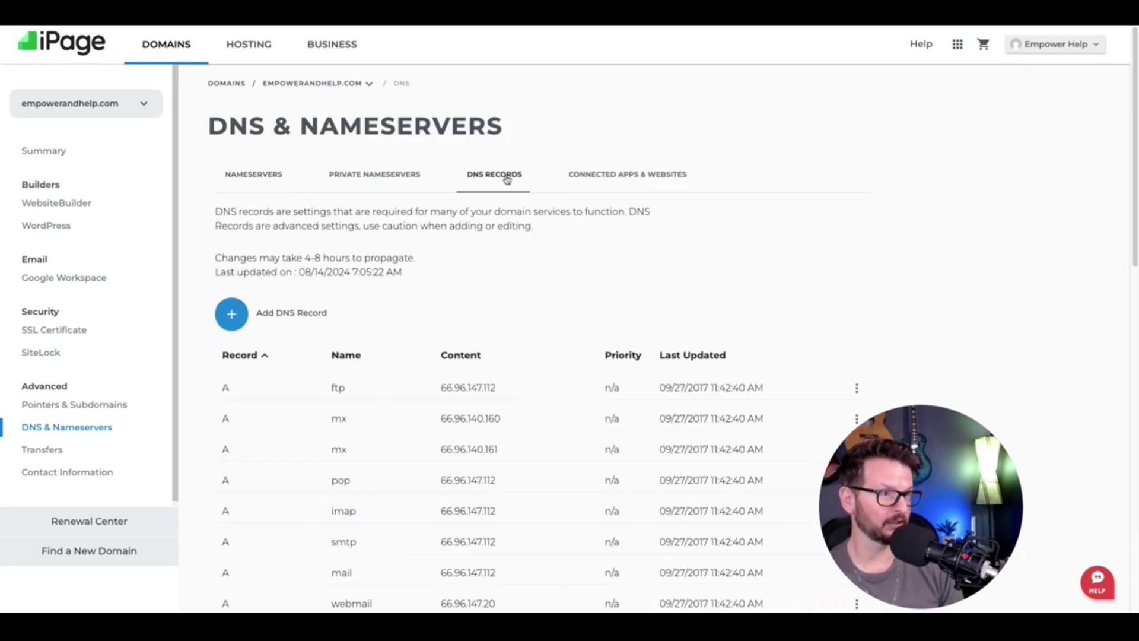
pyautogui.click(232, 315)
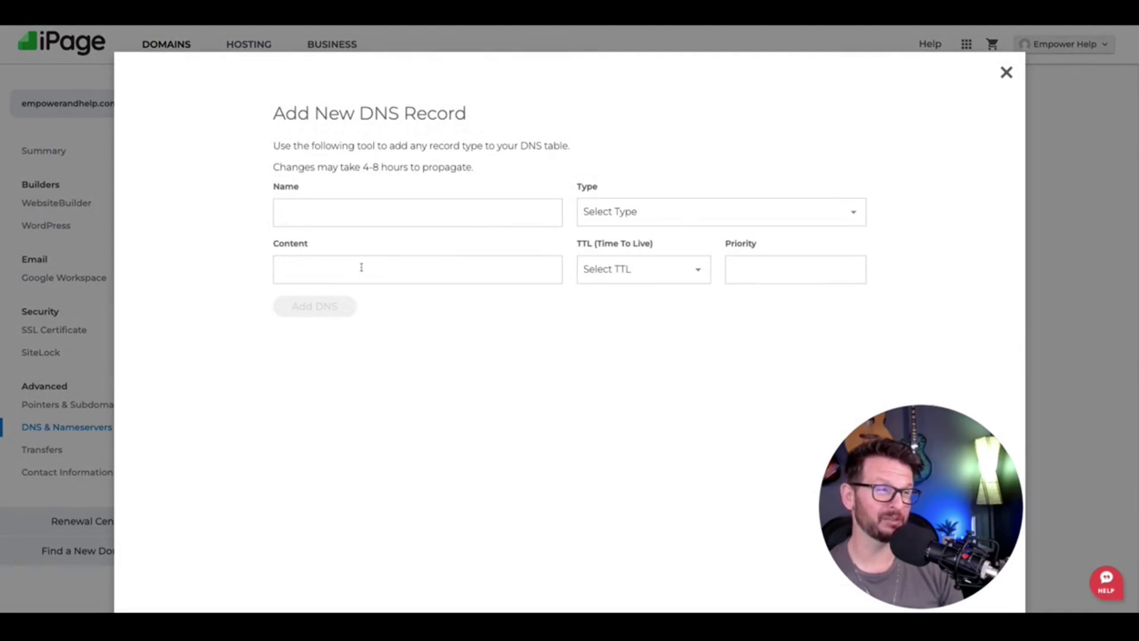
# - Set the new DNS record's type to TXT with a 1 Hour TTL and paste the Google site verification token as its content
pyautogui.click(685, 204)
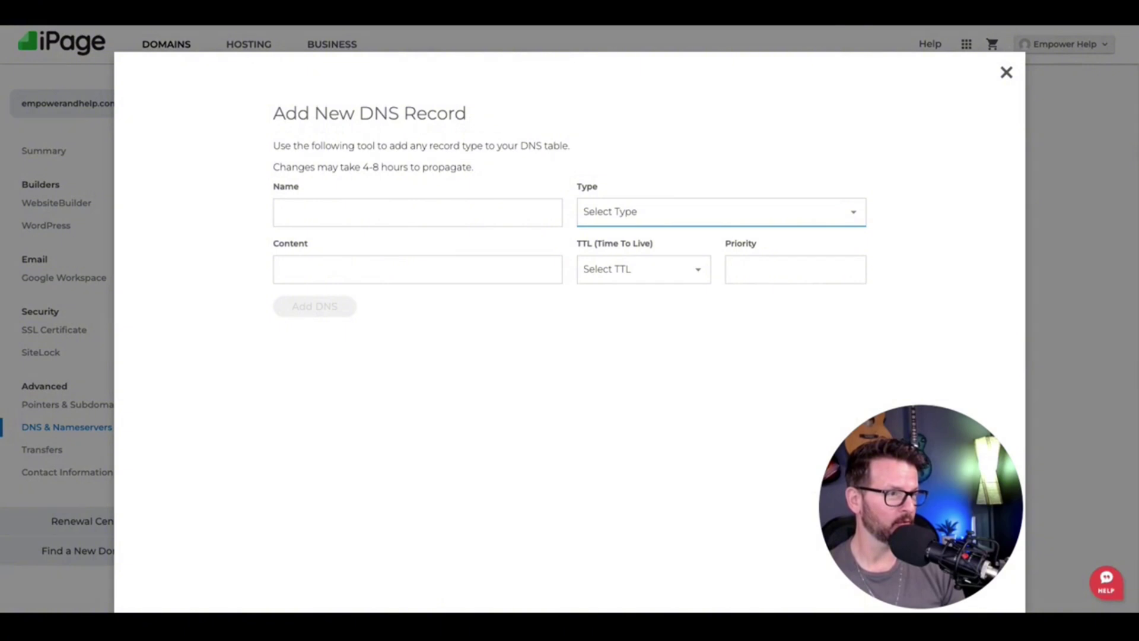
pyautogui.press('t')
pyautogui.click(328, 269)
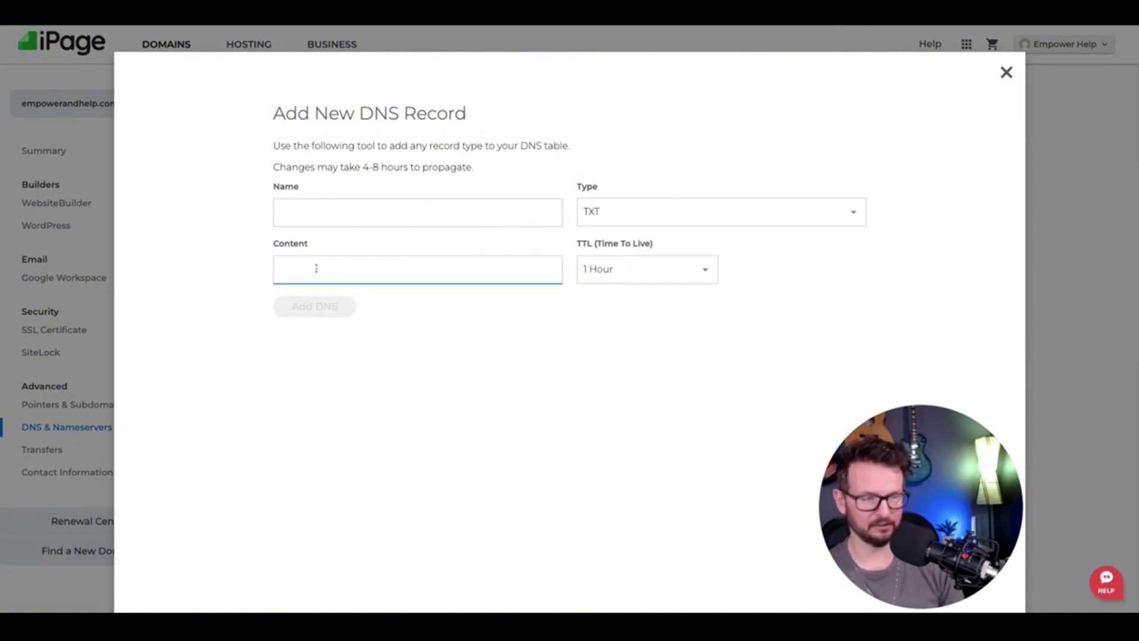
pyautogui.hotkey('ctrl', 'v')
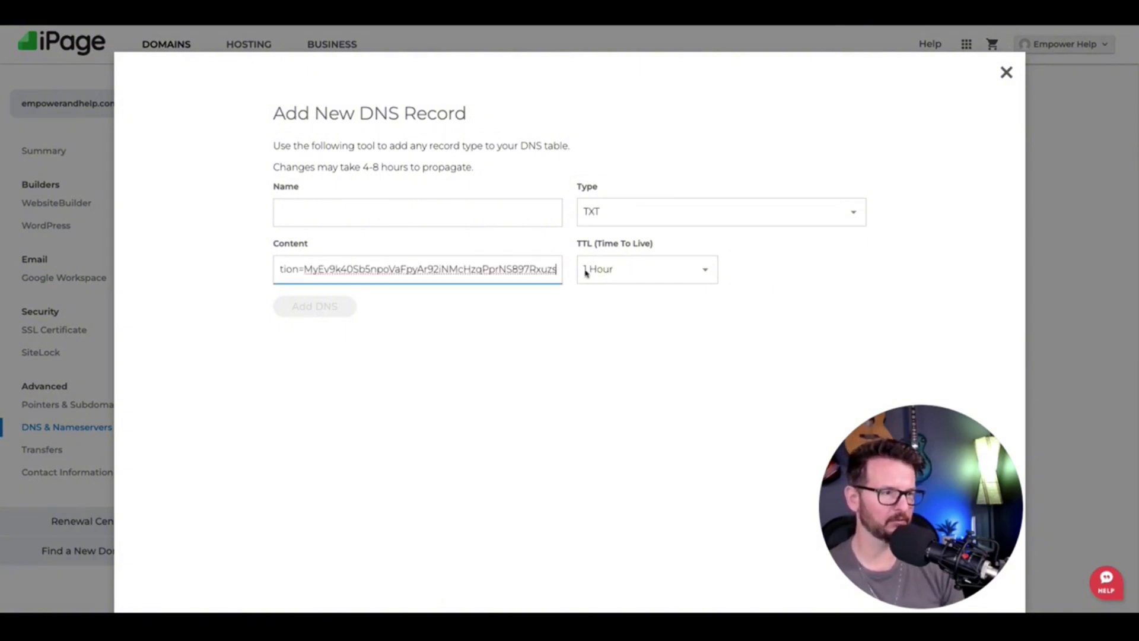
pyautogui.click(321, 248)
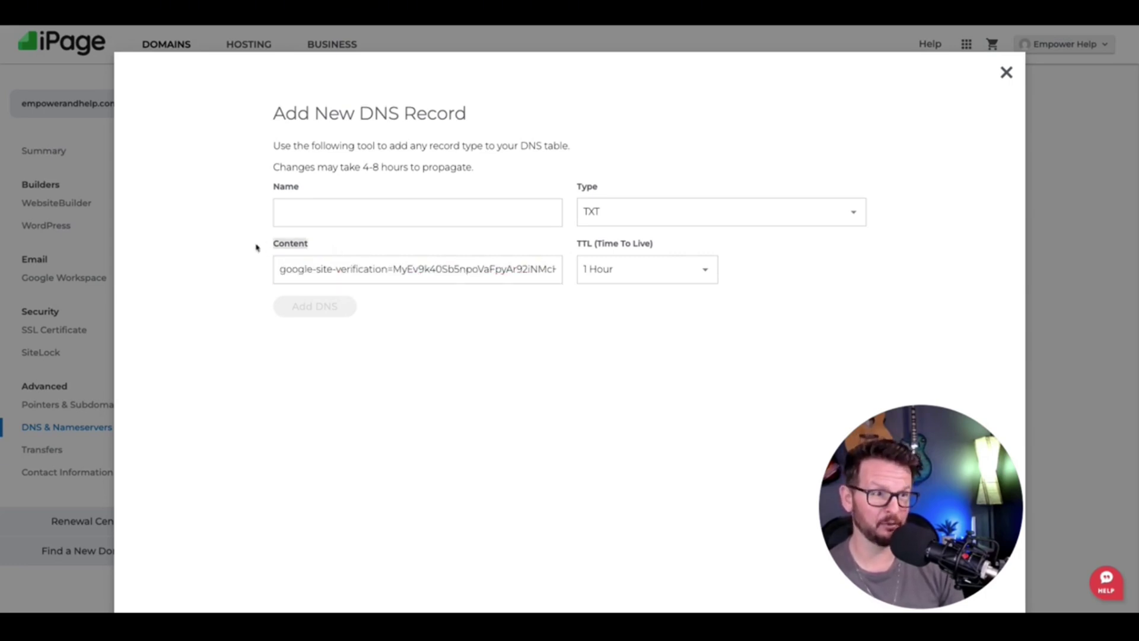
pyautogui.click(313, 248)
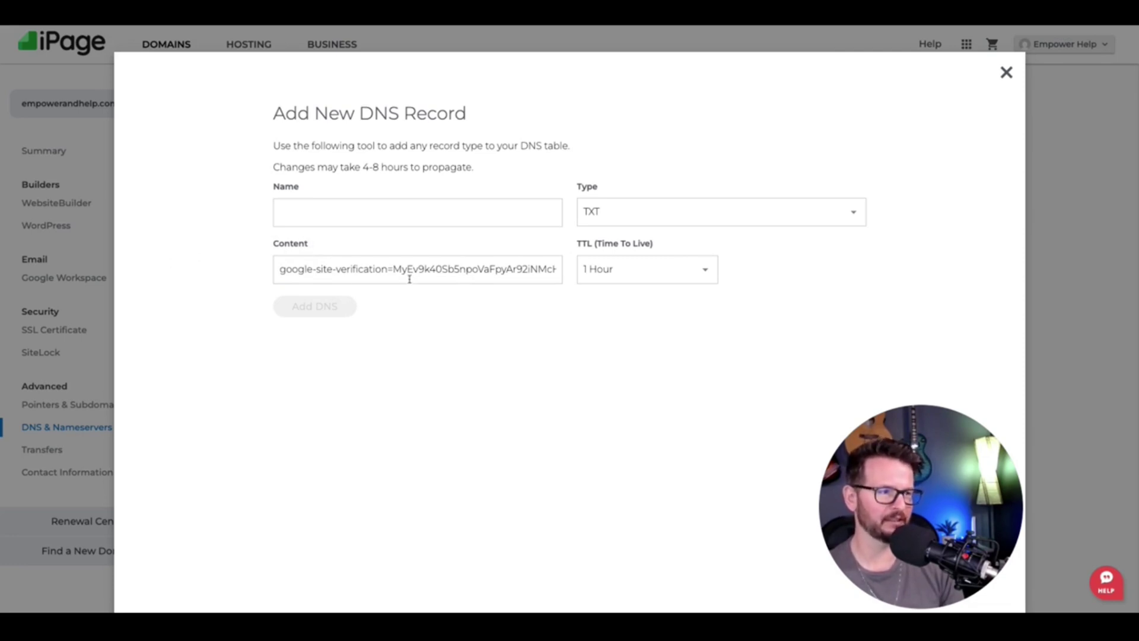
pyautogui.click(630, 272)
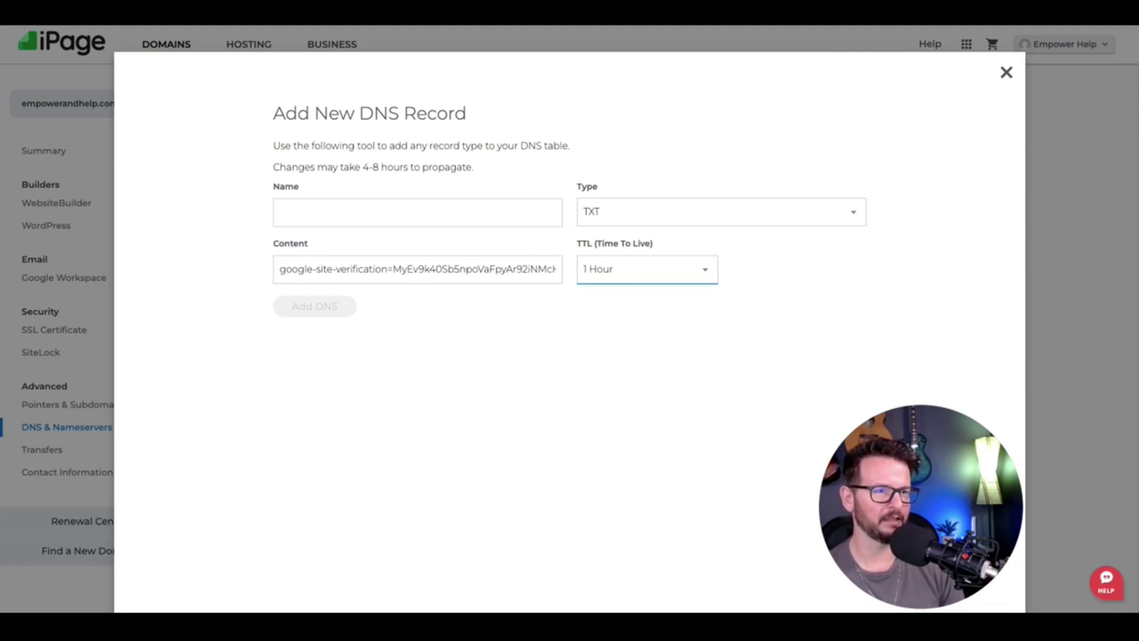
# - Name the DNS record @ and add it to the domain
pyautogui.click(279, 212)
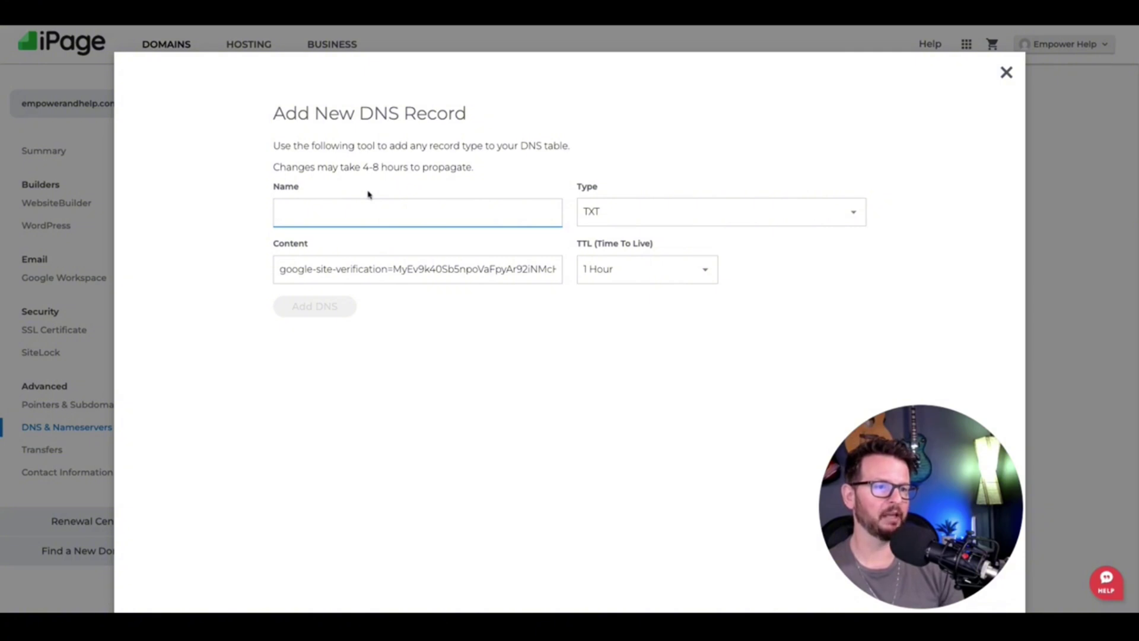
pyautogui.write('@')
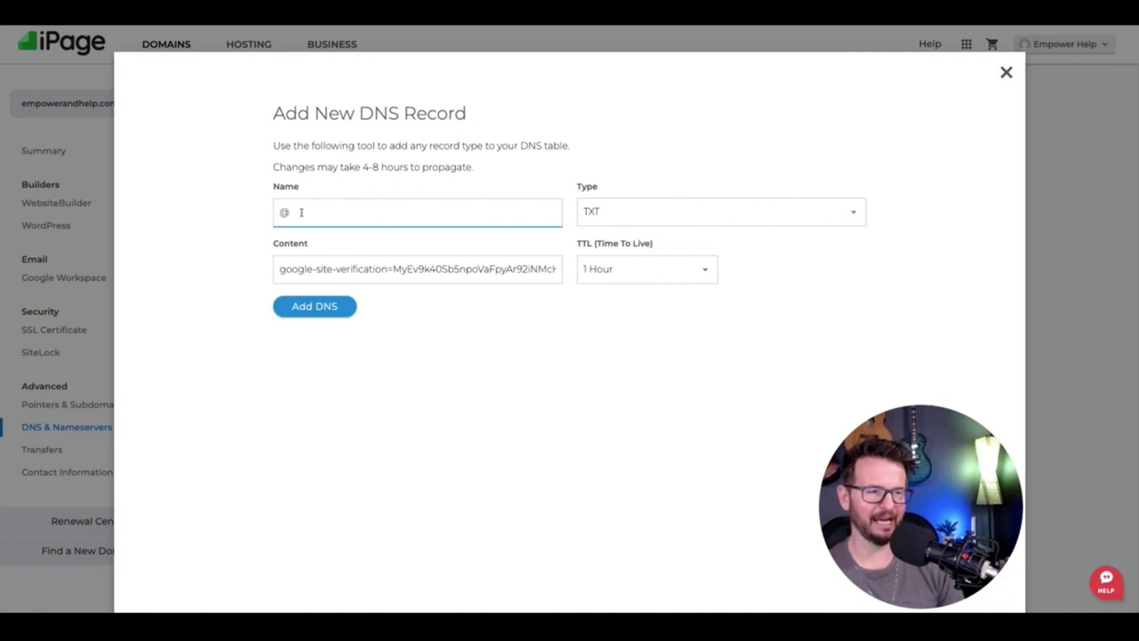
pyautogui.press('BackSpace')
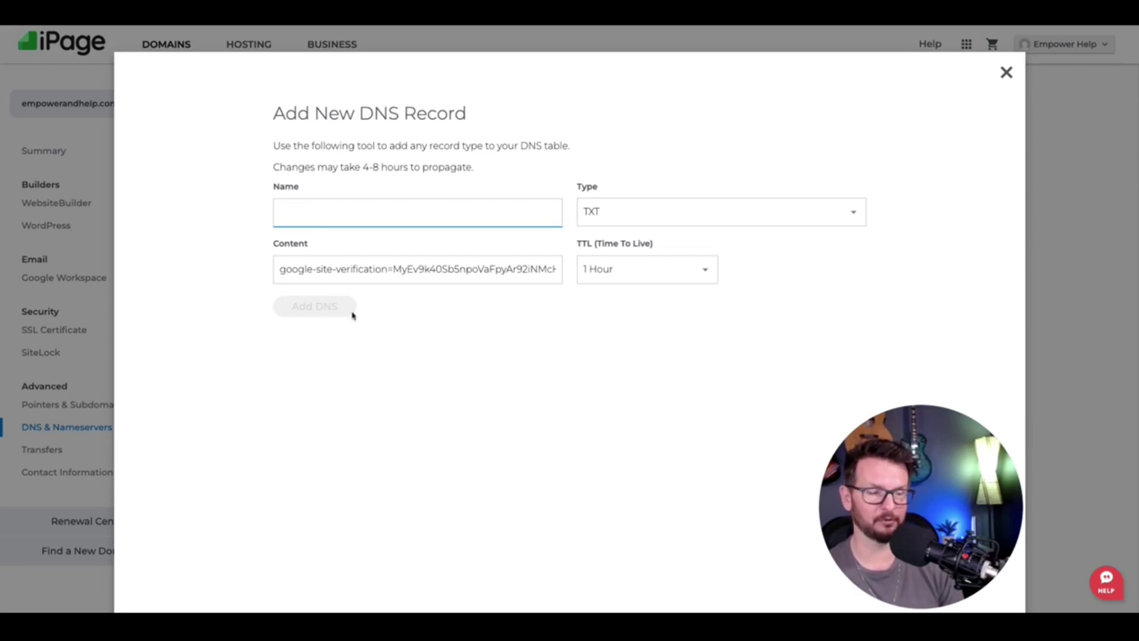
pyautogui.write('@')
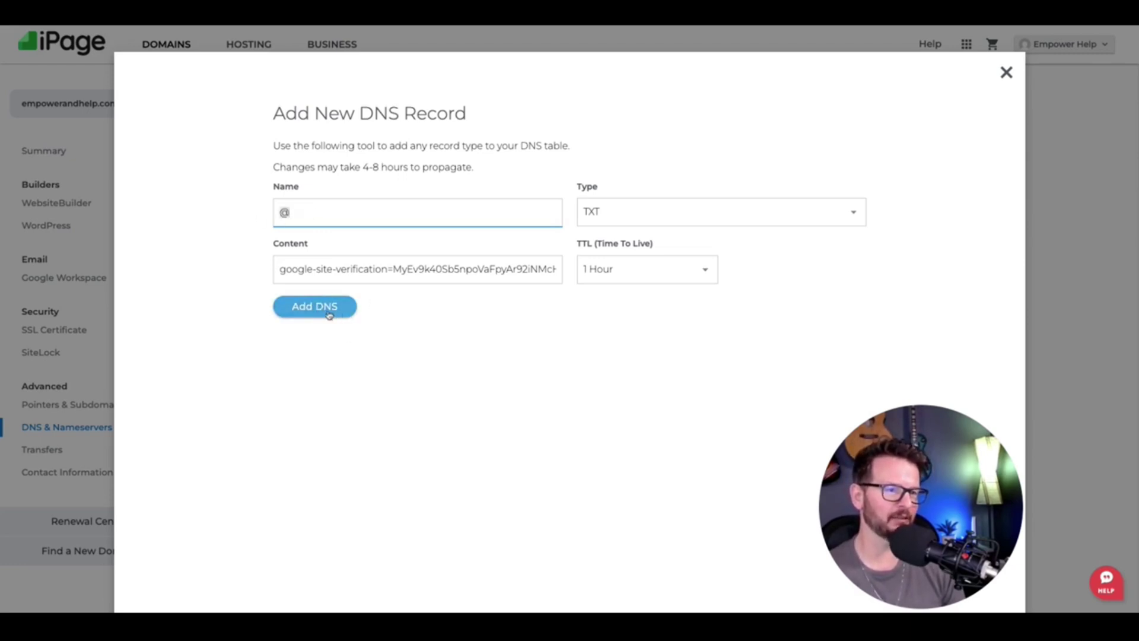
pyautogui.click(329, 315)
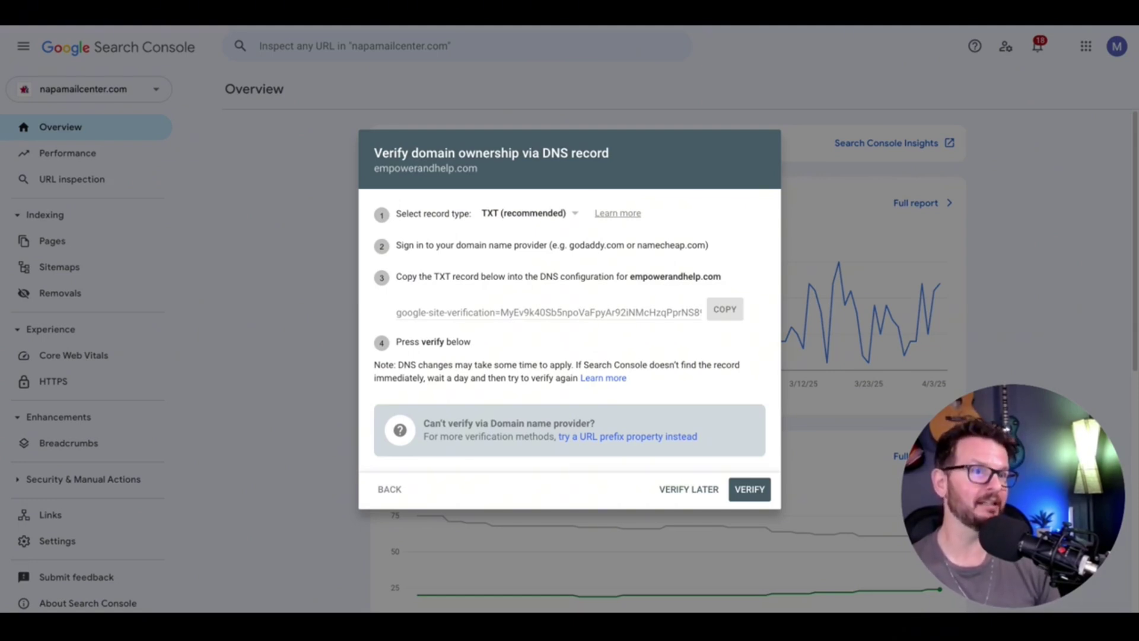
# - Back in Google Search Console, verify the domain's ownership and open the Sitemaps page of the empowerandhelp.com property
pyautogui.click(750, 488)
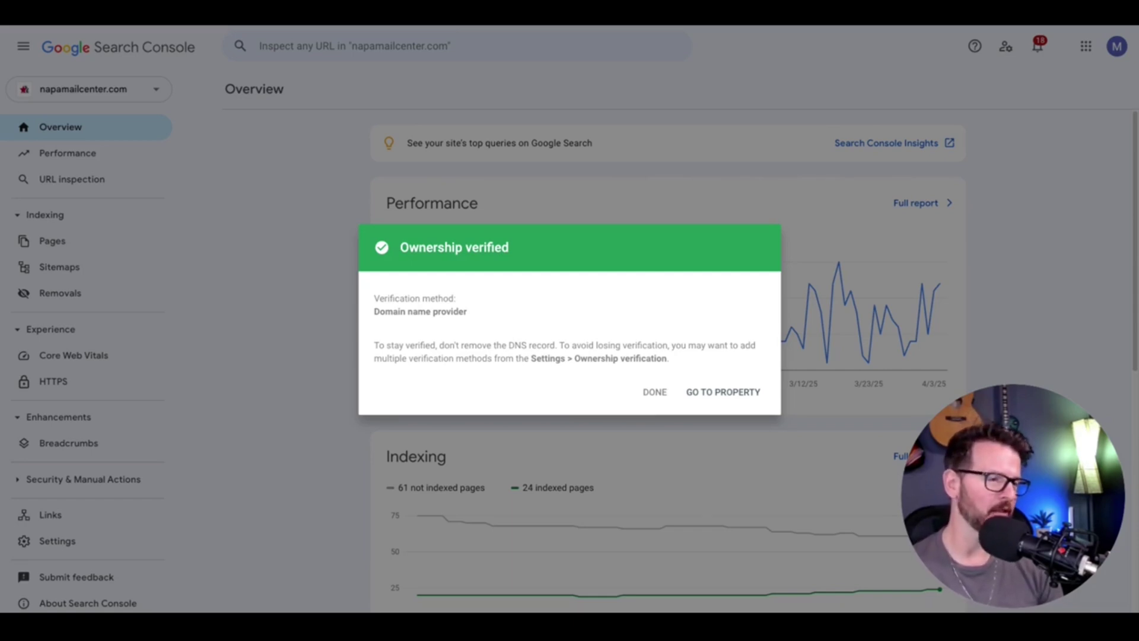
pyautogui.press('Escape')
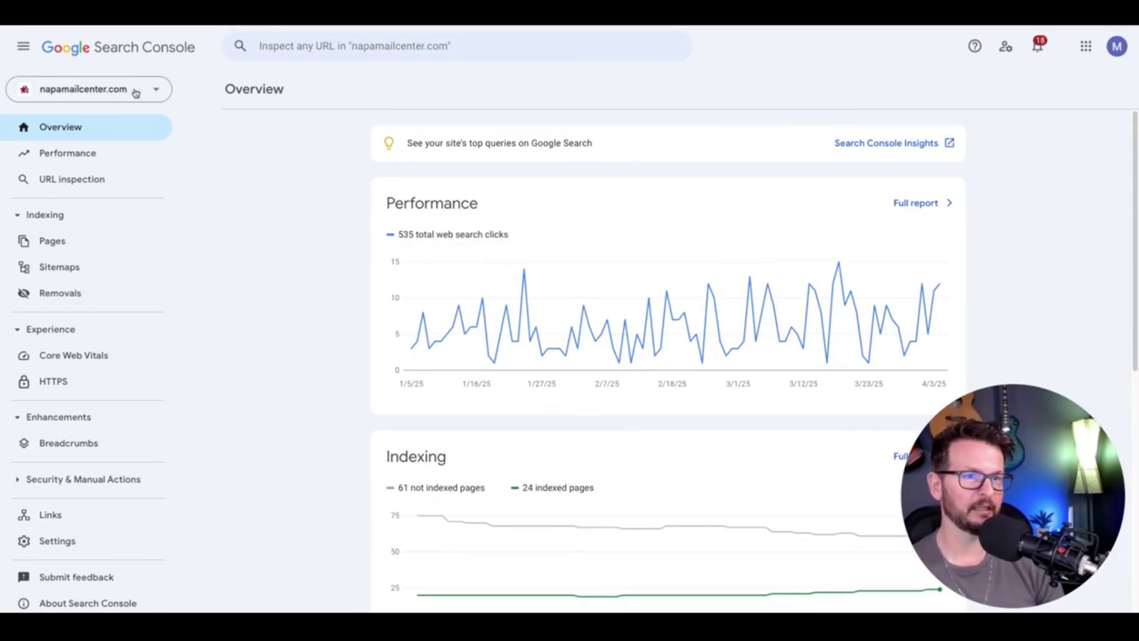
pyautogui.click(135, 93)
pyautogui.write('empo')
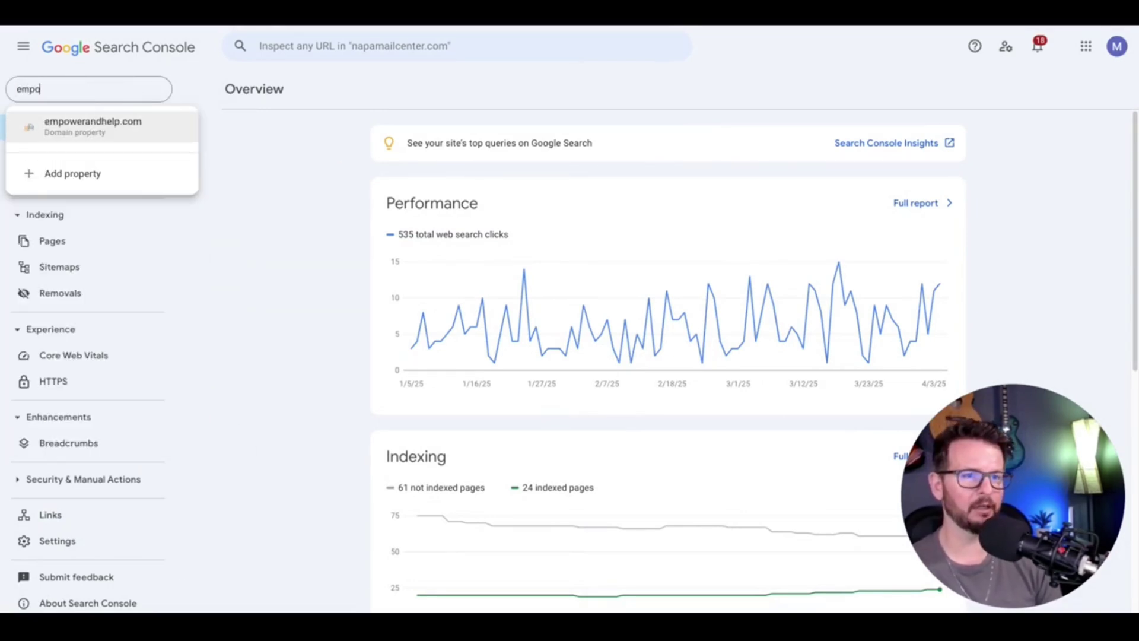
pyautogui.click(96, 120)
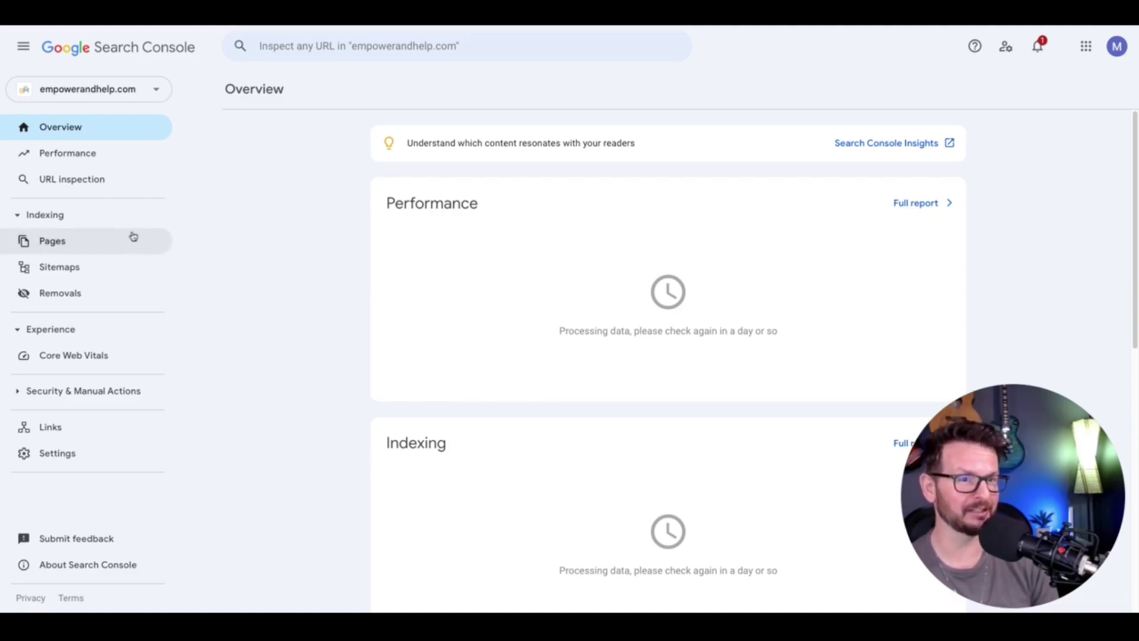
pyautogui.click(72, 273)
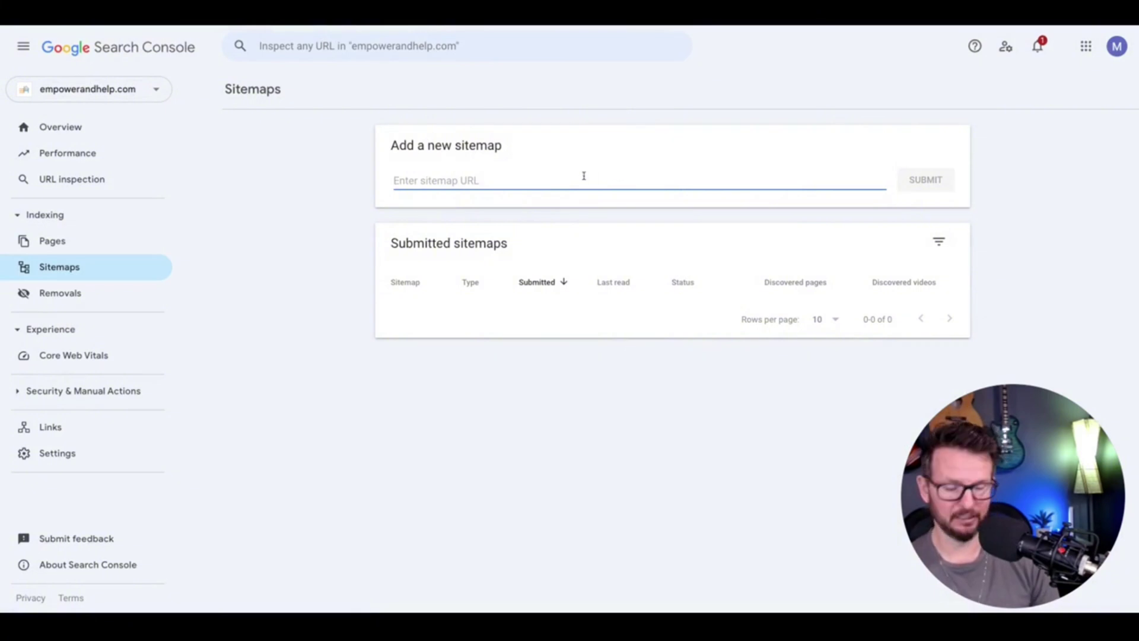
pyautogui.write('empowerand')
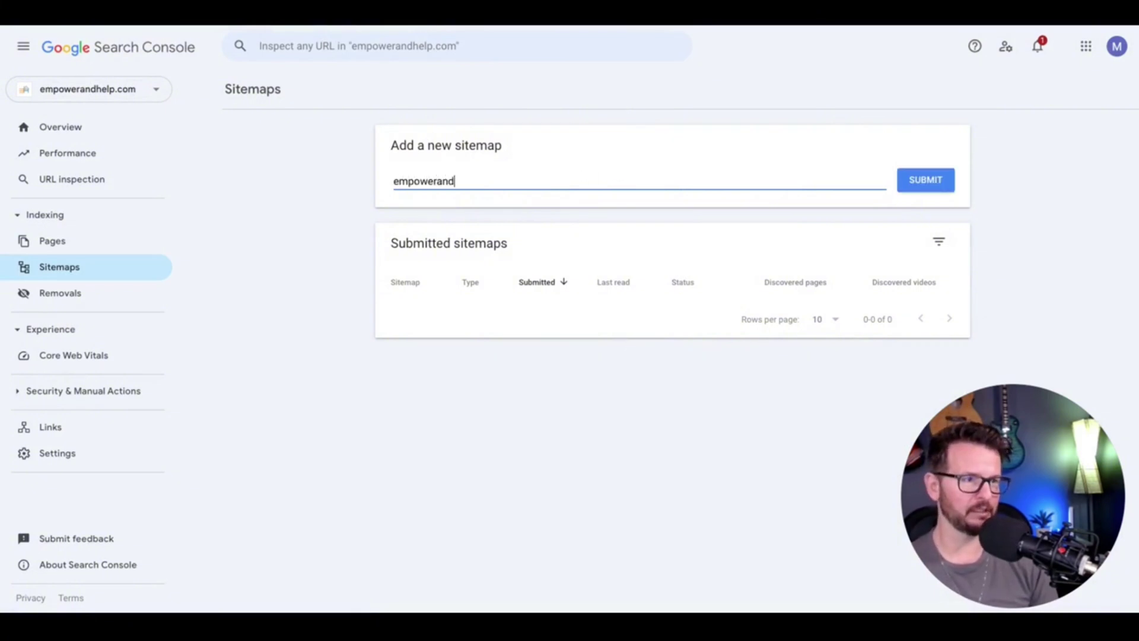
pyautogui.write('help.com')
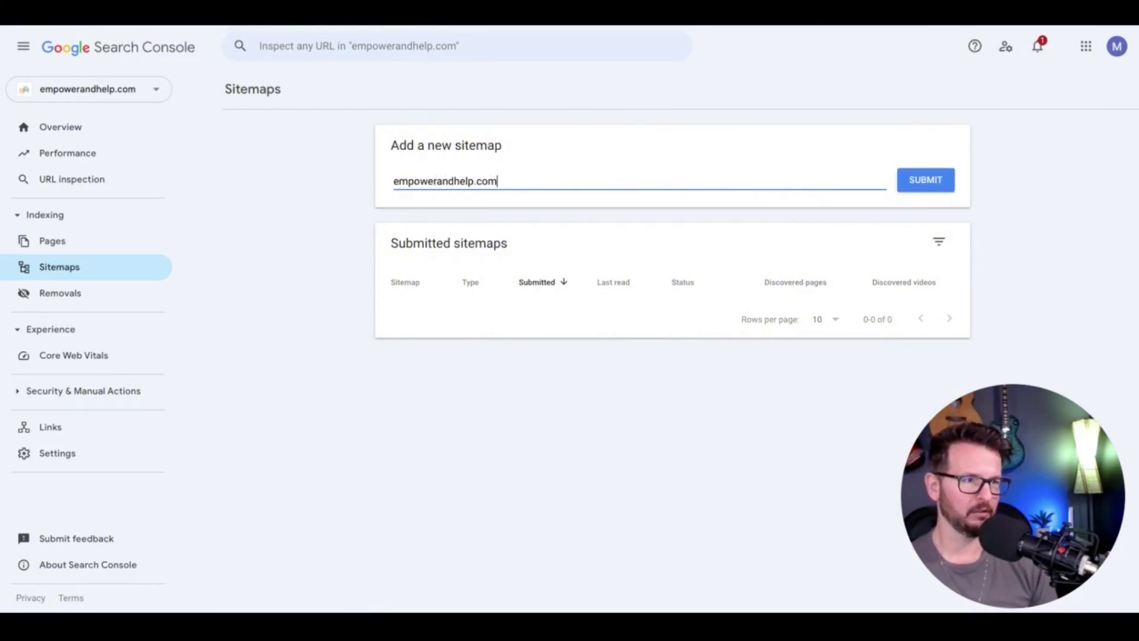
pyautogui.write('/sitemap.')
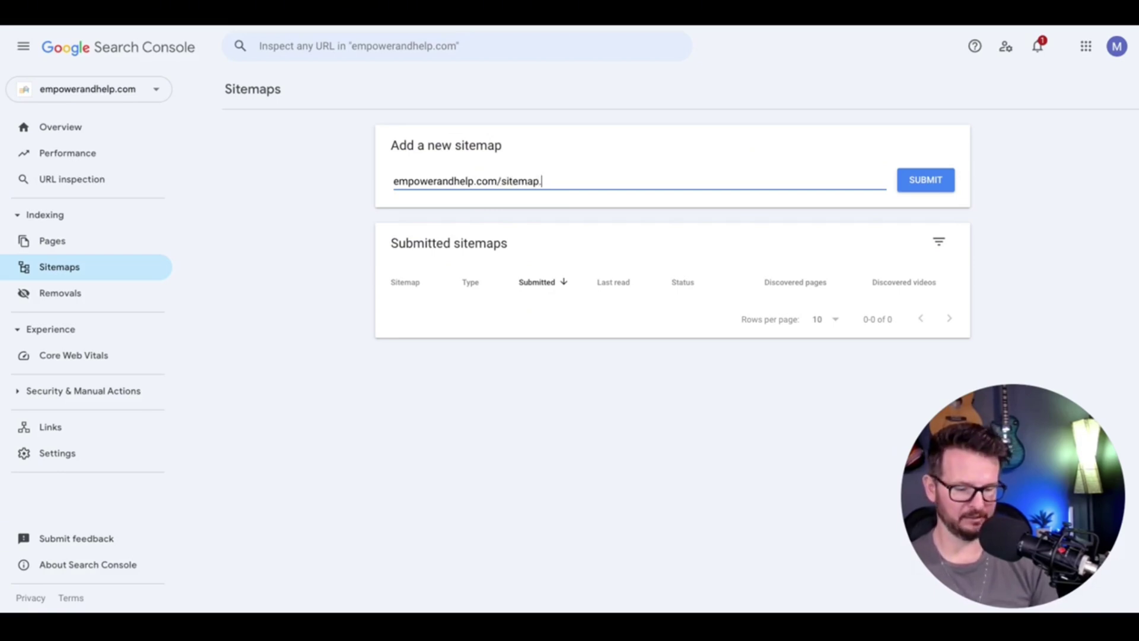
pyautogui.write('xml')
pyautogui.hotkey('ctrl', 'a')
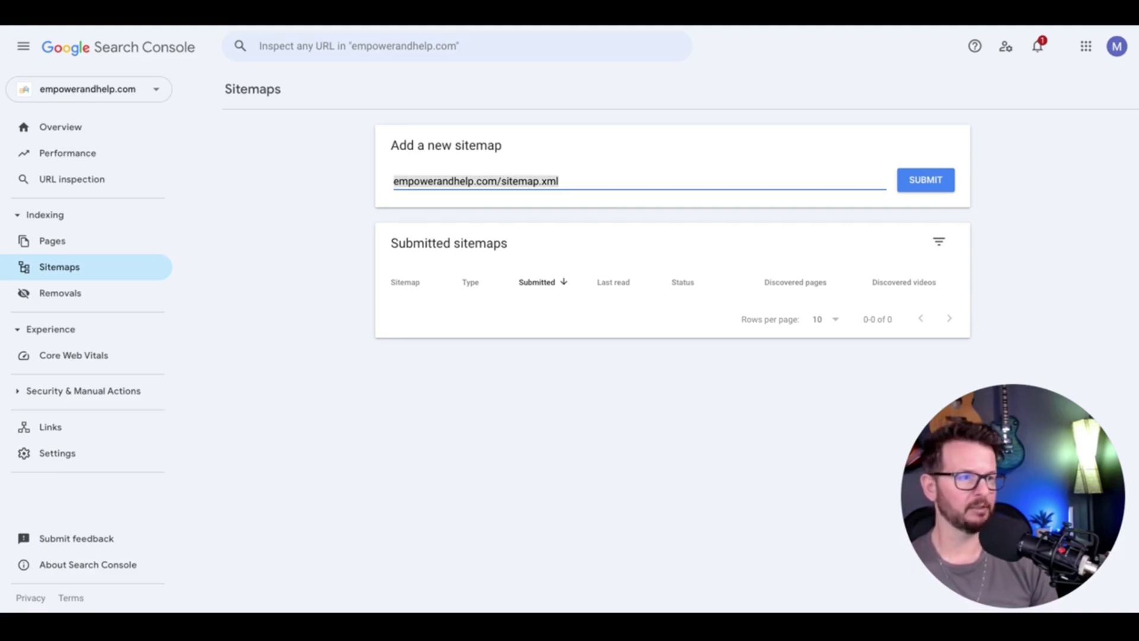
pyautogui.hotkey('ctrl', 't')
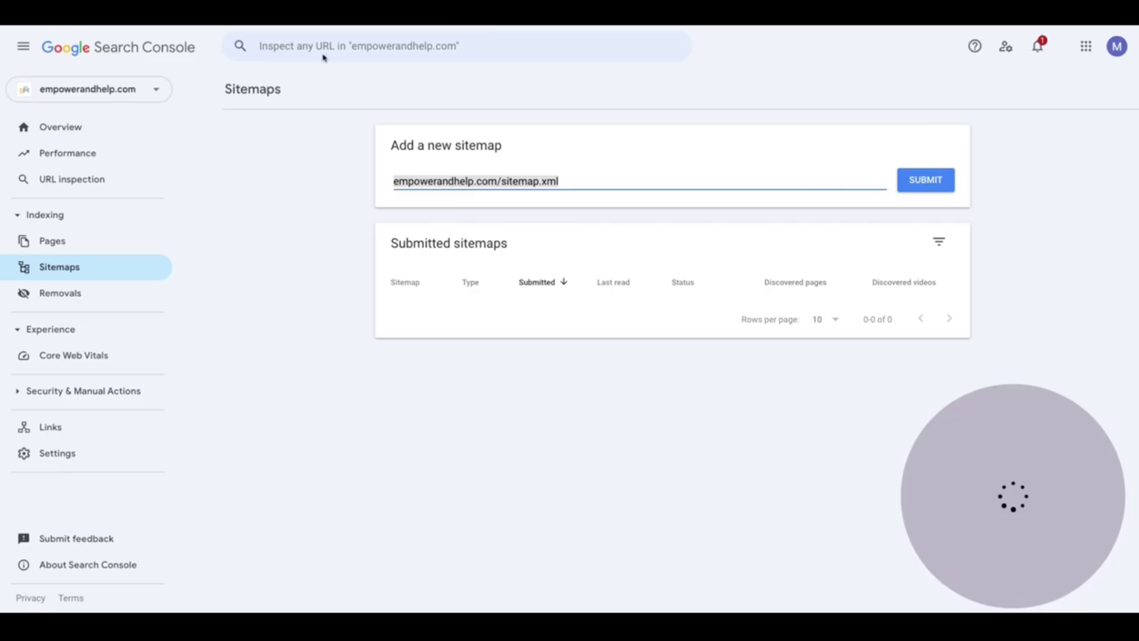
pyautogui.write('https://empowerandhelp.com/sitemap_index.xml')
pyautogui.click(916, 180)
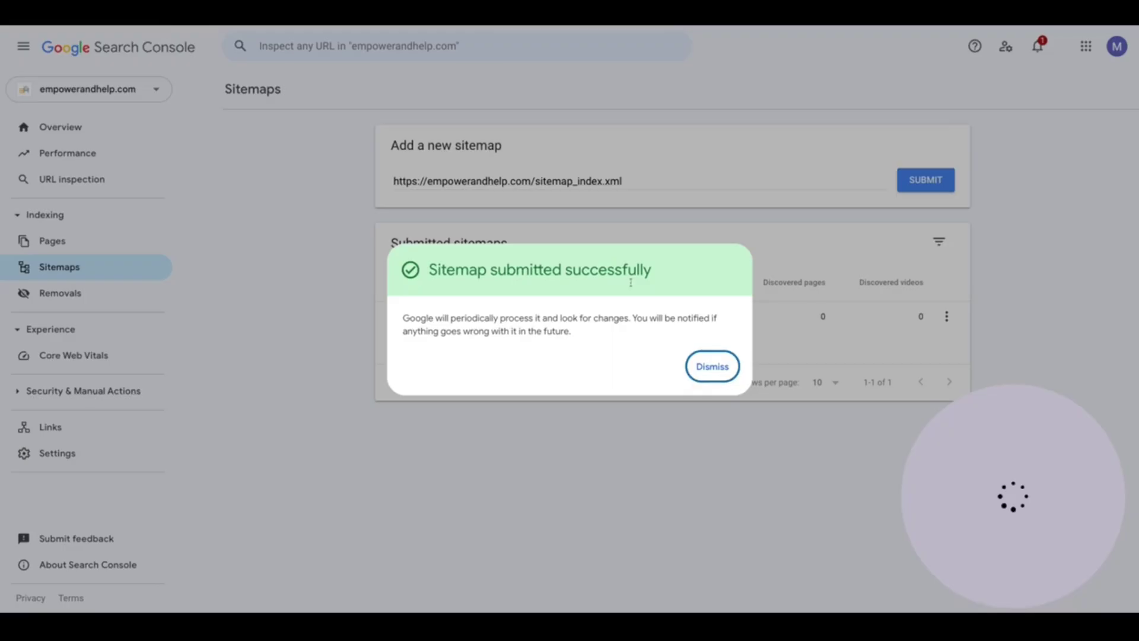
pyautogui.click(713, 366)
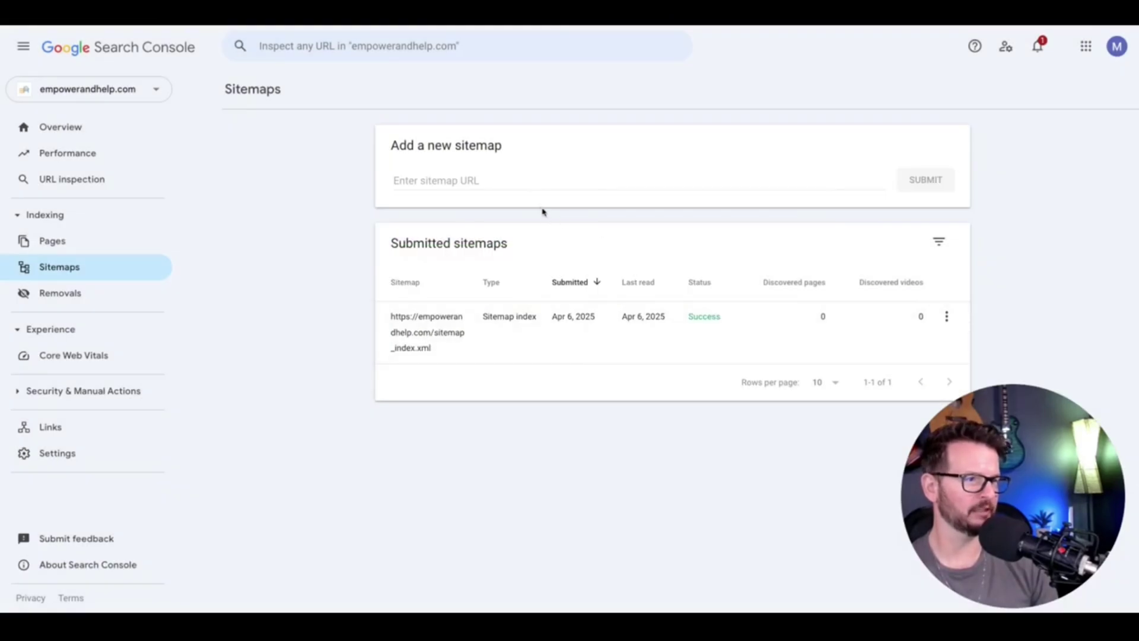
pyautogui.click(530, 183)
pyautogui.write('https://empowerandhelp.com/post-sitemap.xml')
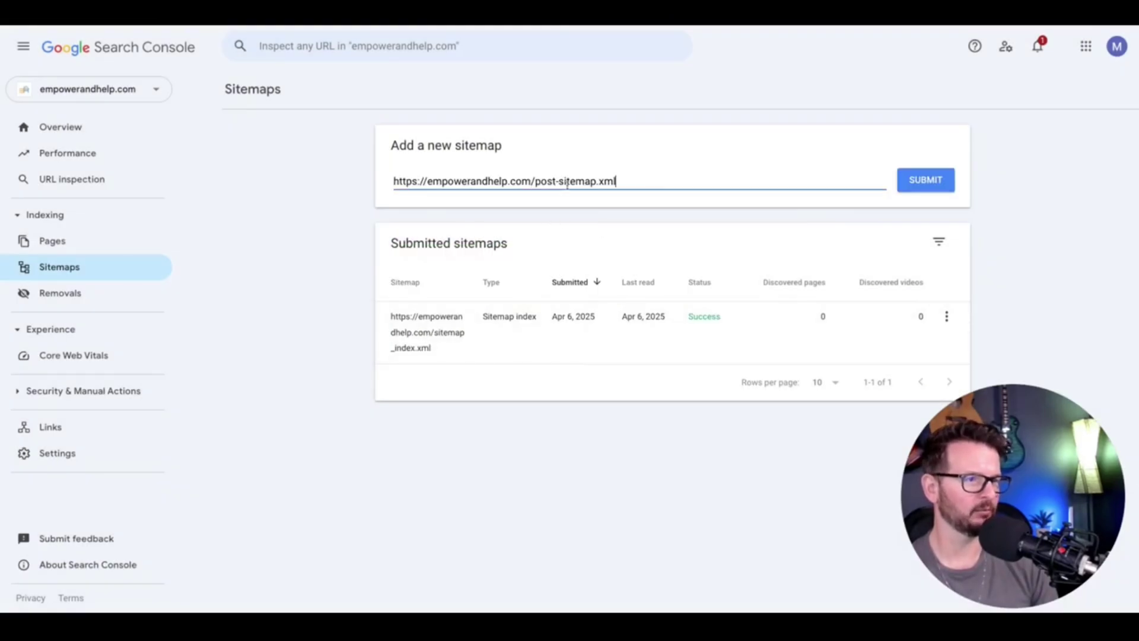
pyautogui.click(930, 181)
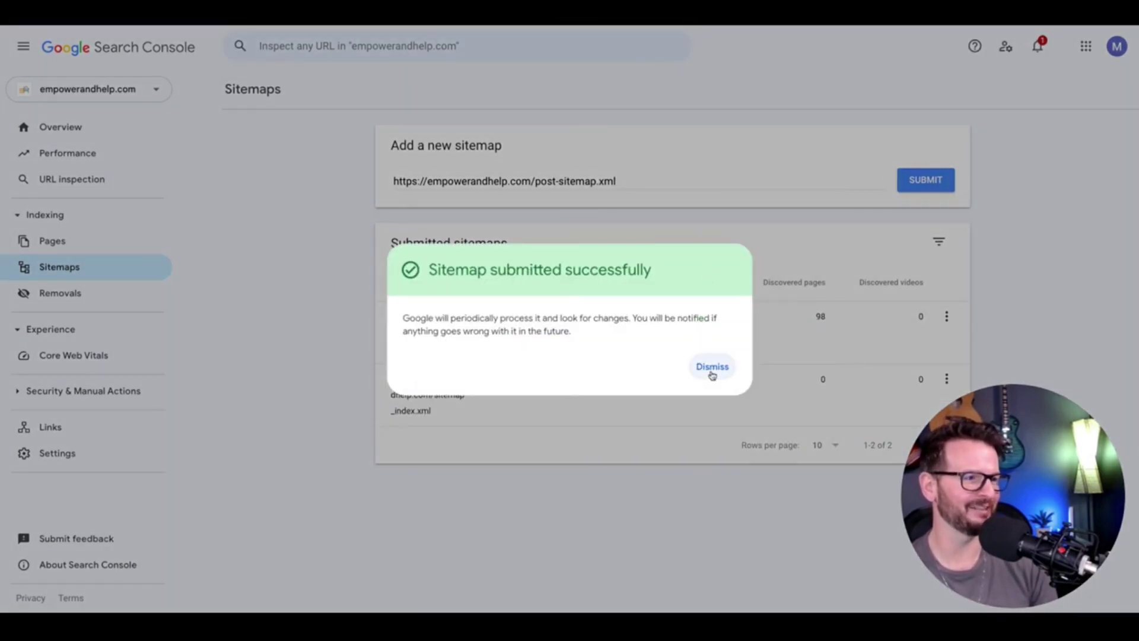
pyautogui.click(712, 368)
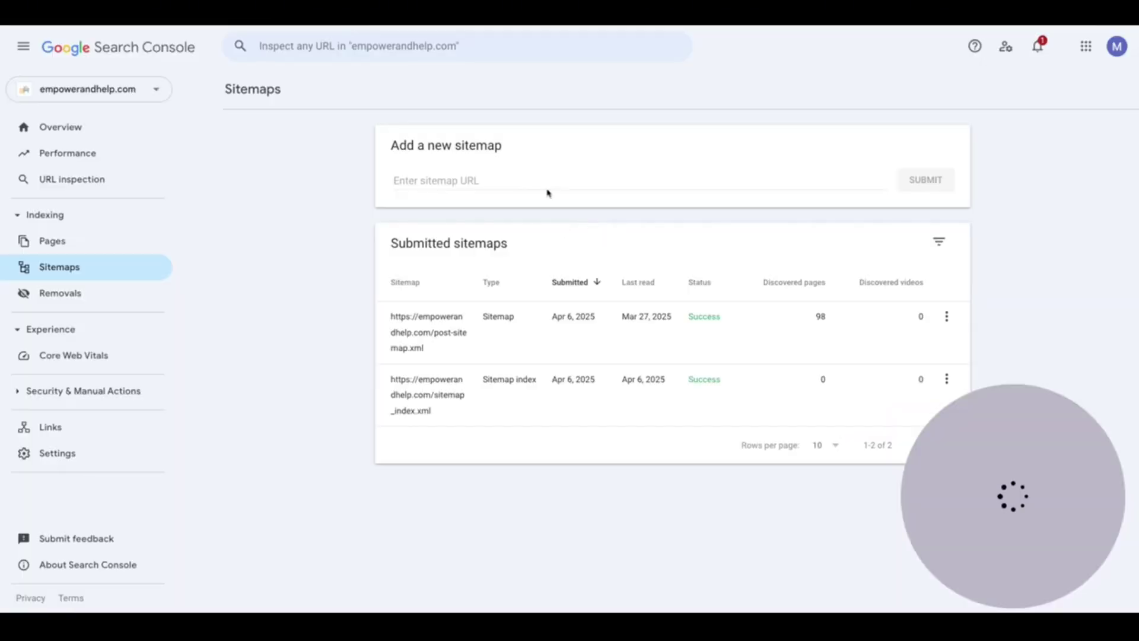
pyautogui.click(545, 182)
pyautogui.write('https://empowerandhelp.com/page-sitemap.xml')
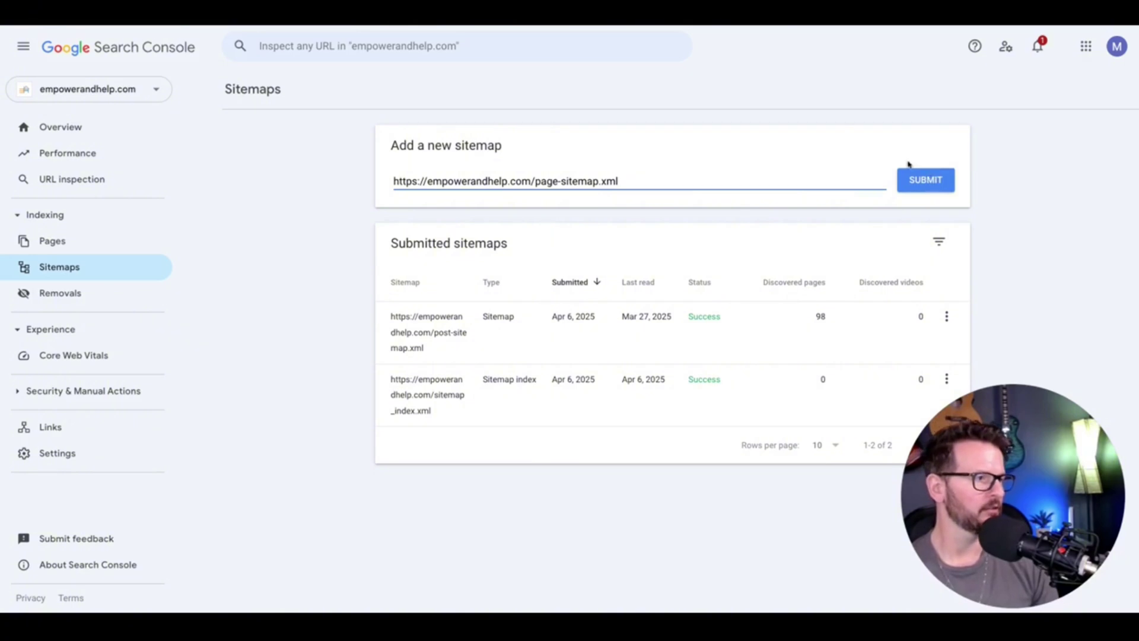
pyautogui.click(920, 180)
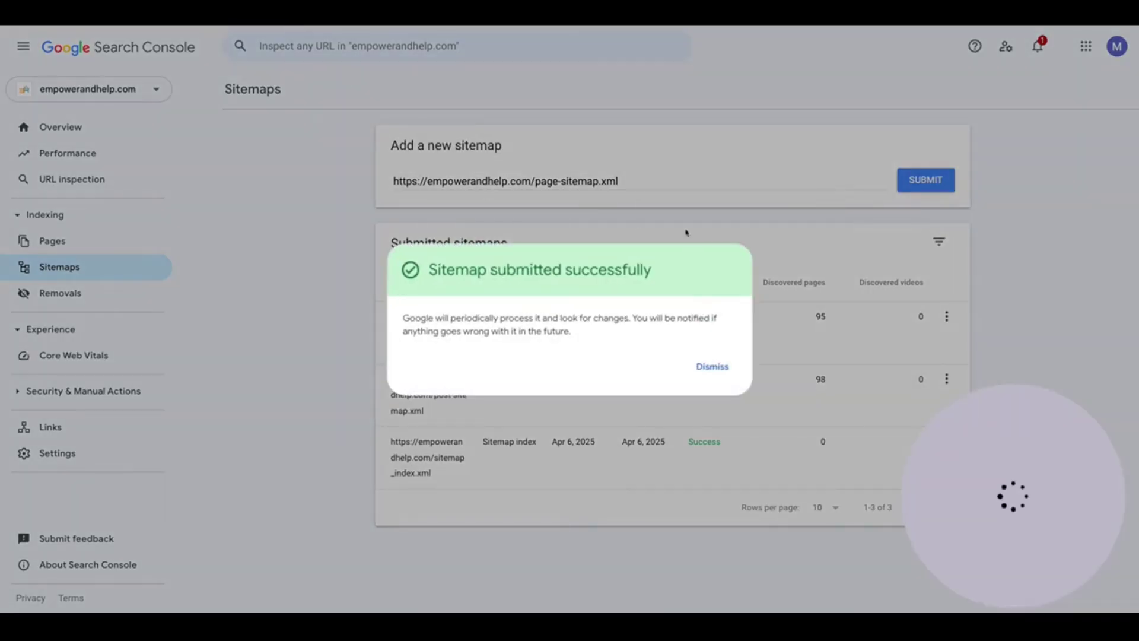
pyautogui.click(712, 366)
pyautogui.click(628, 181)
pyautogui.write('https://empowerandhelp.com/product-sitemap.xml')
pyautogui.click(931, 187)
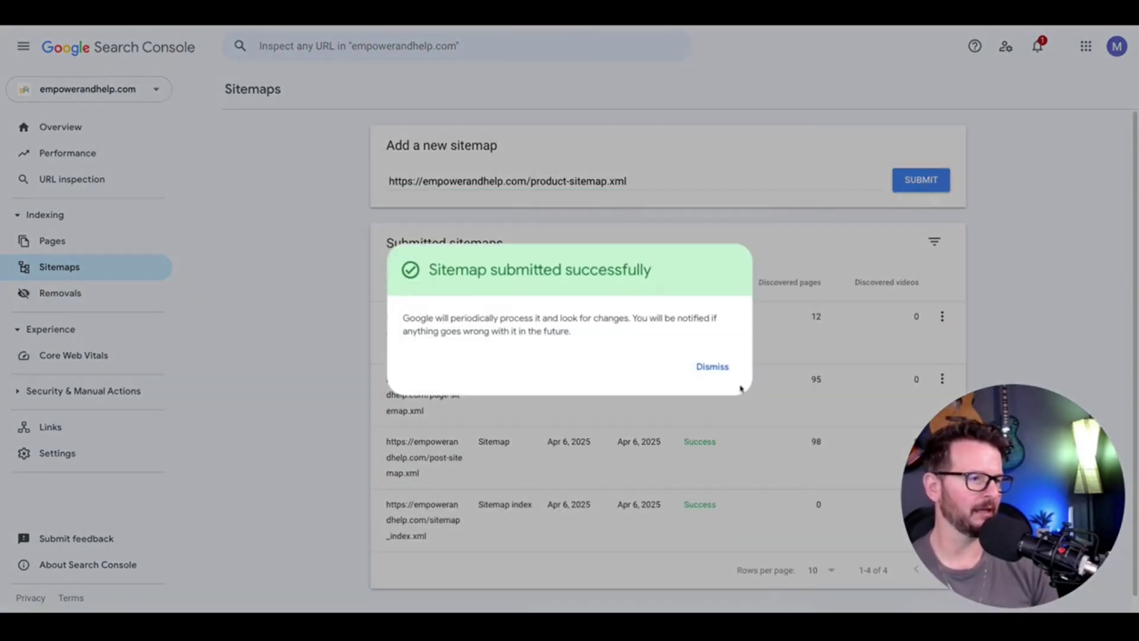
pyautogui.click(712, 366)
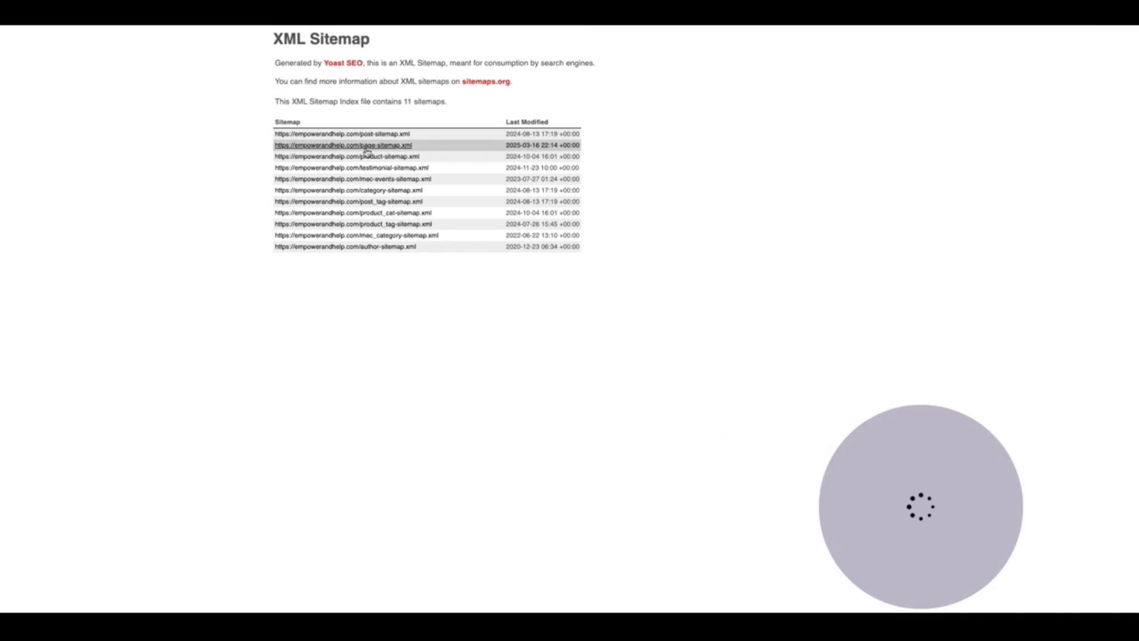
# - Open page-sitemap.xml from the site's XML sitemap index, look through its listed URLs, and return to Google Search Console
pyautogui.click(365, 147)
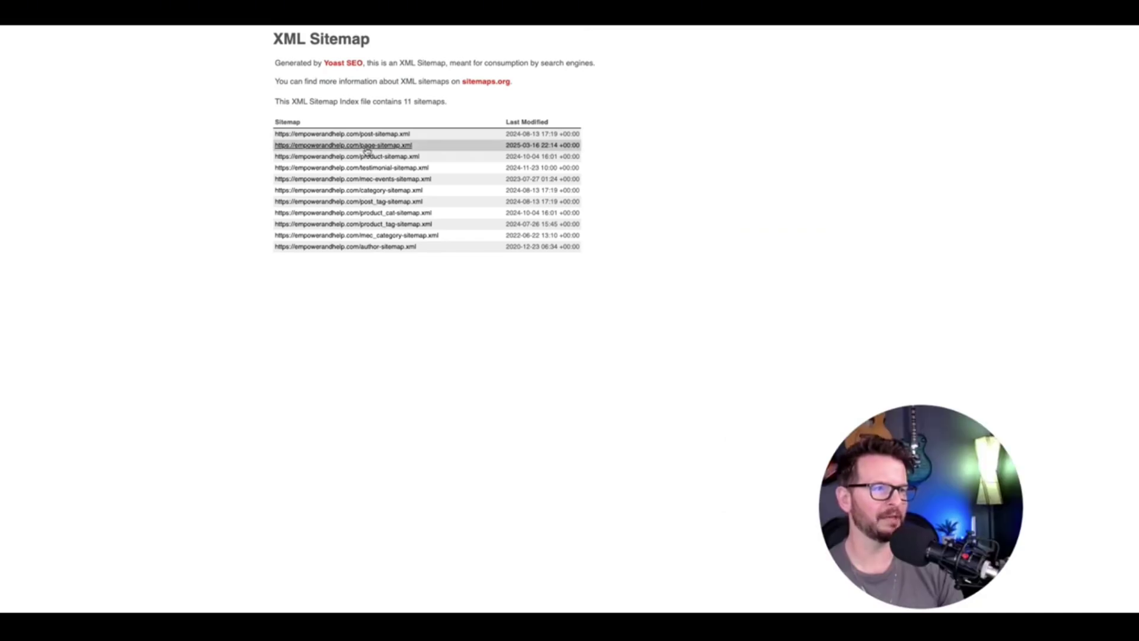
pyautogui.scroll(-15, 368, 216)
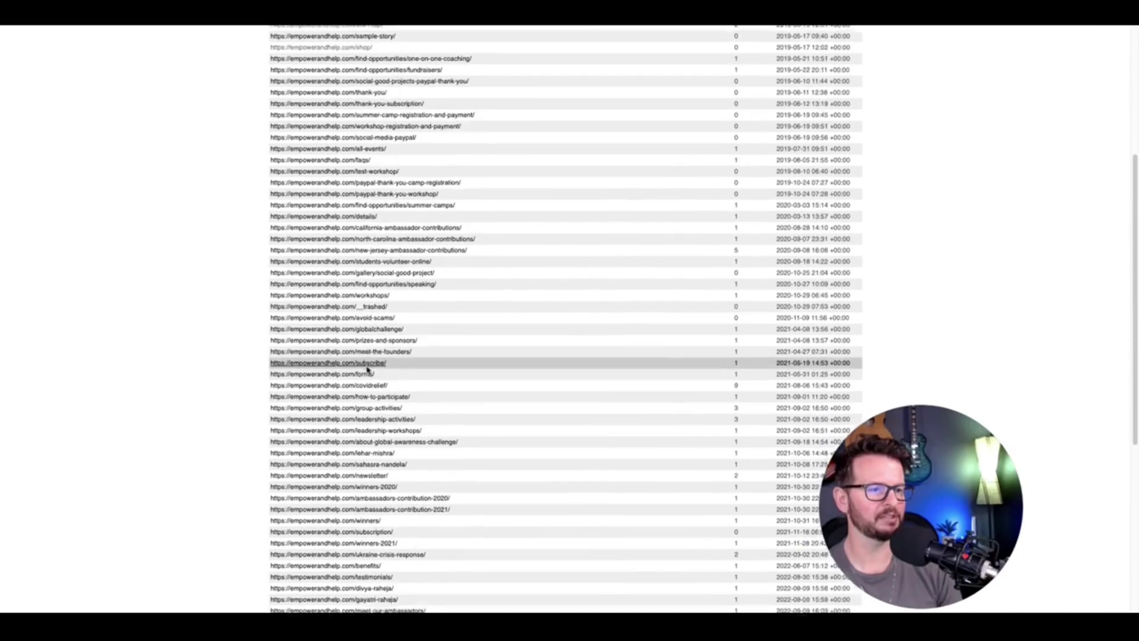
pyautogui.scroll(15, 415, 463)
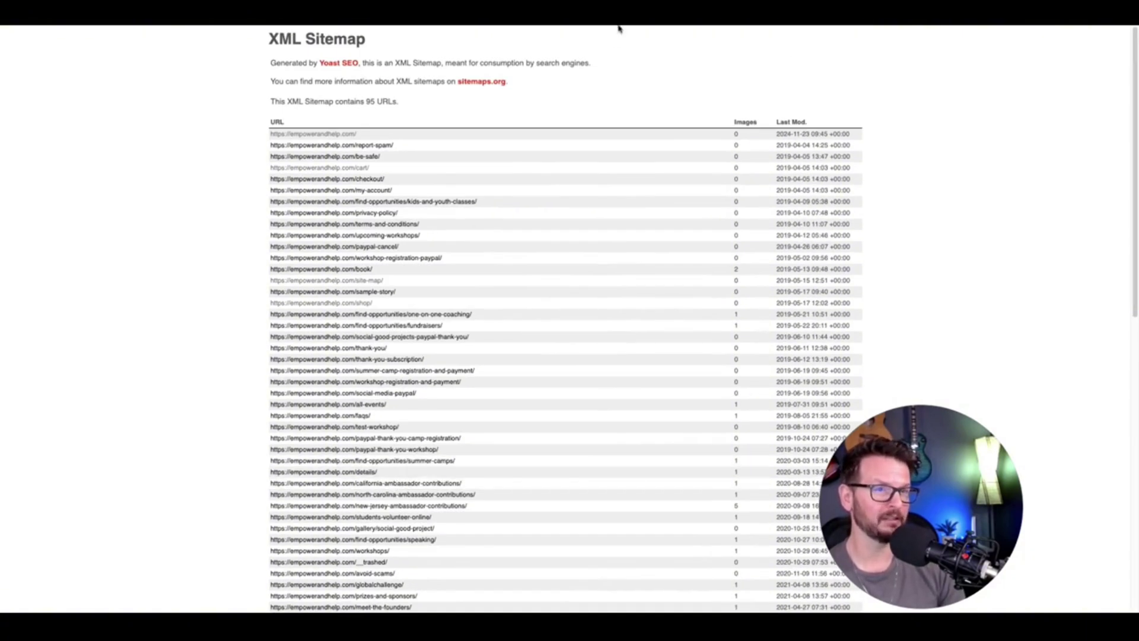
pyautogui.hotkey('ctrl', 'shift', 'Tab')
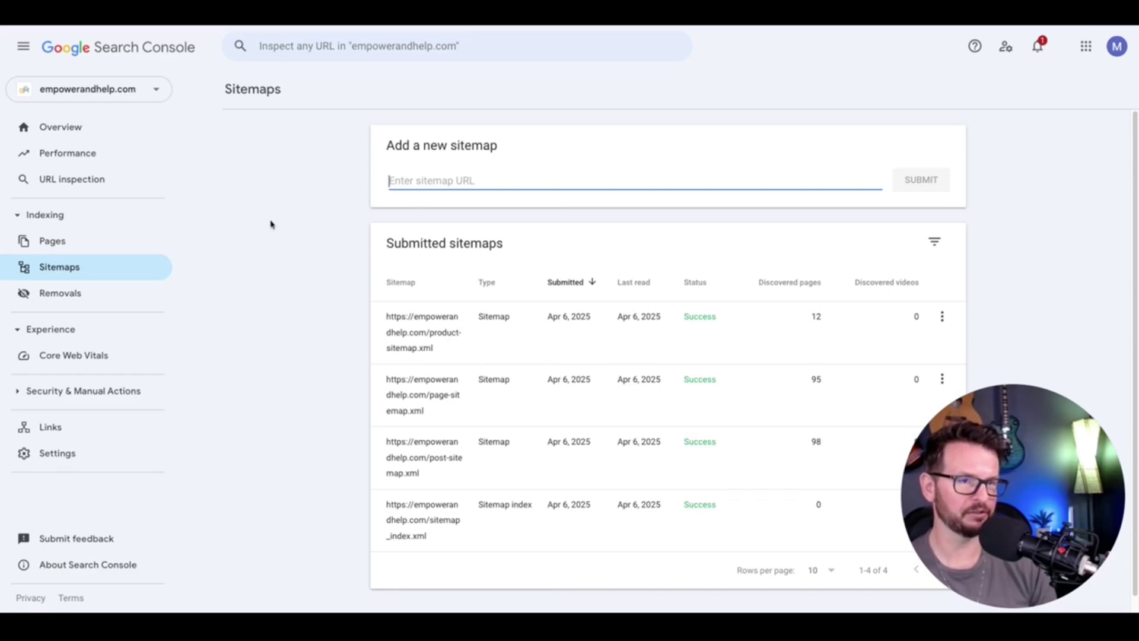
pyautogui.click(89, 153)
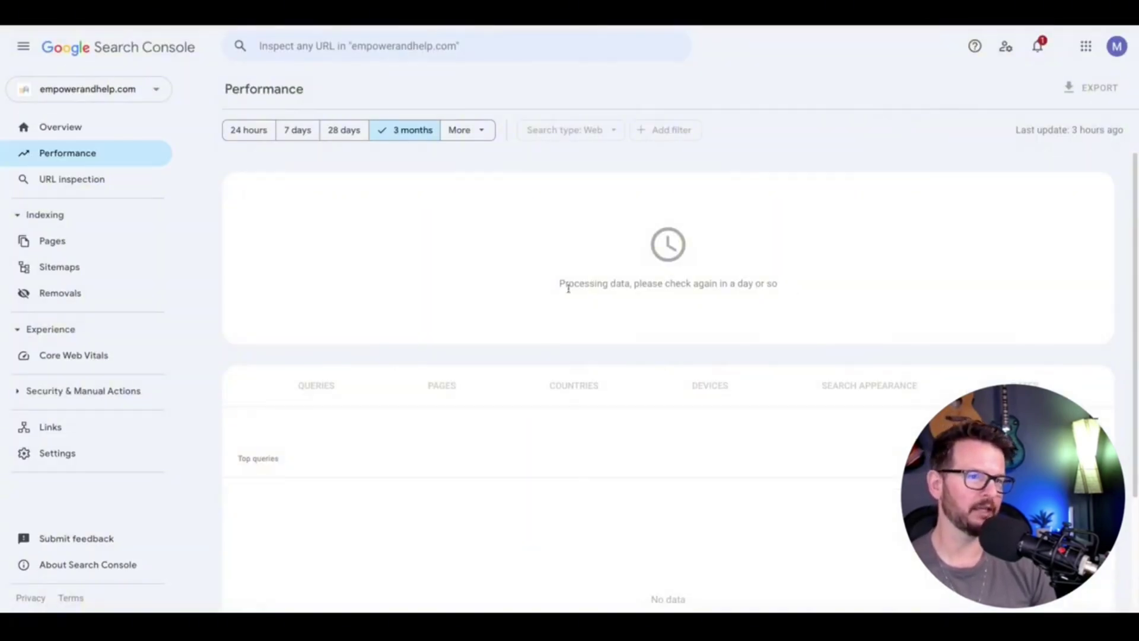
pyautogui.click(104, 91)
pyautogui.write('d')
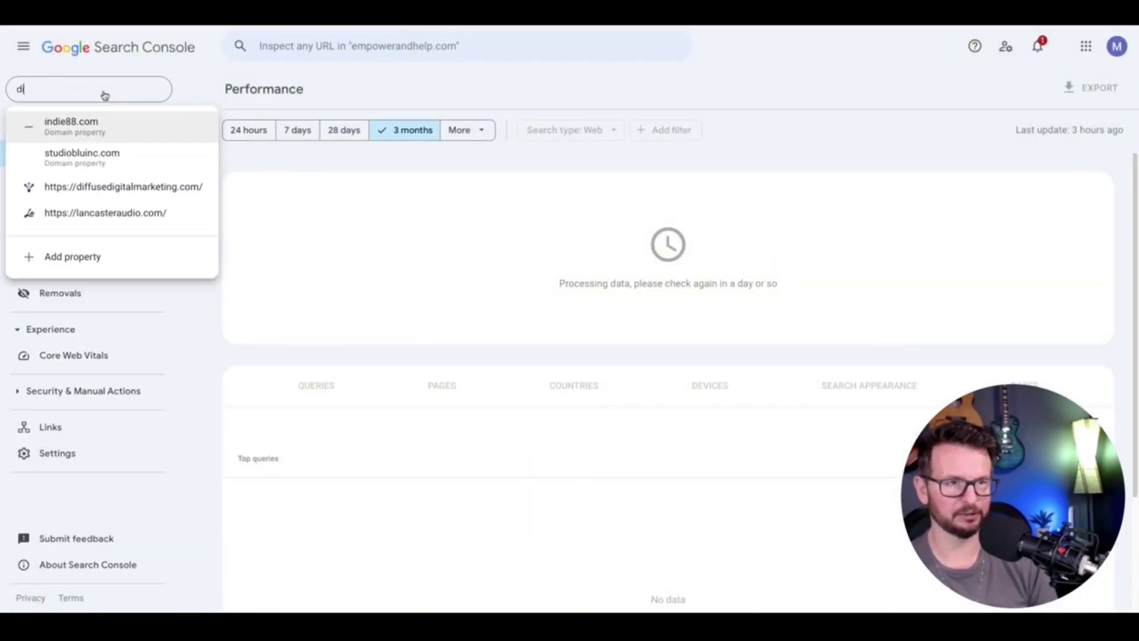
pyautogui.write('i')
pyautogui.click(119, 186)
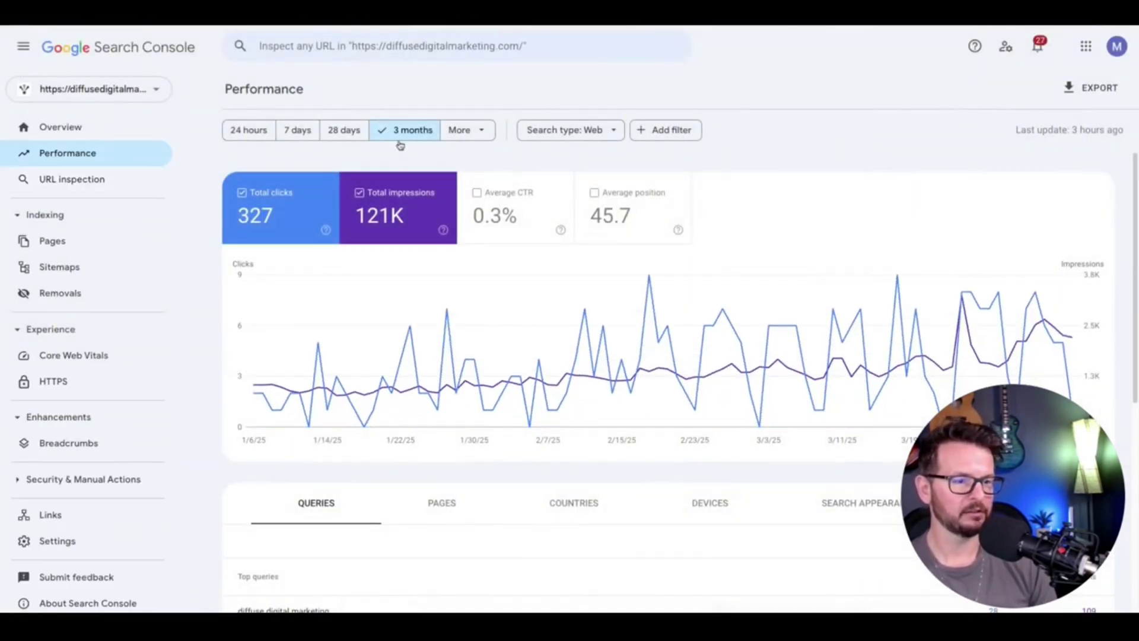
# - Review the 3-month performance chart, the top queries and the clicks and impressions of the top pages
pyautogui.scroll(-3, 341, 282)
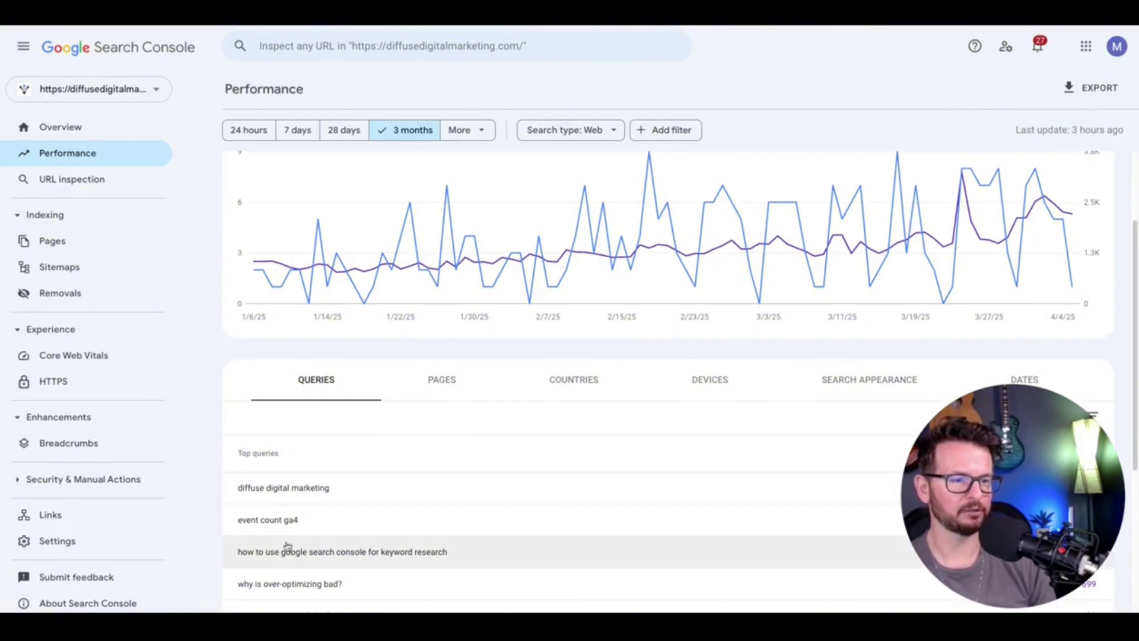
pyautogui.scroll(-2, 287, 546)
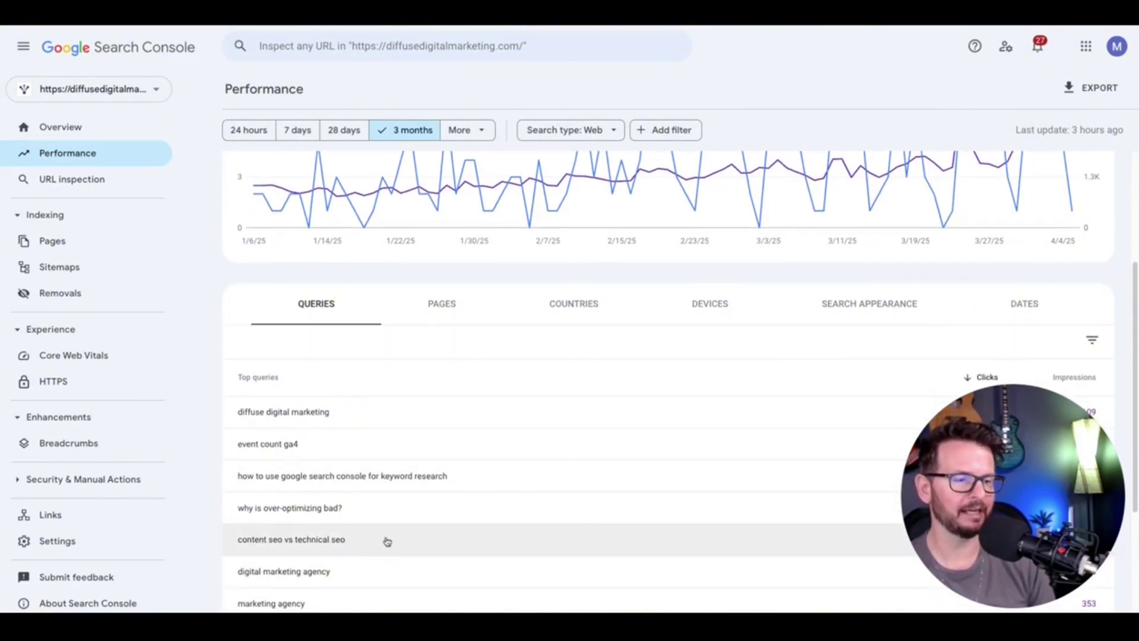
pyautogui.click(440, 309)
pyautogui.scroll(-2, 618, 387)
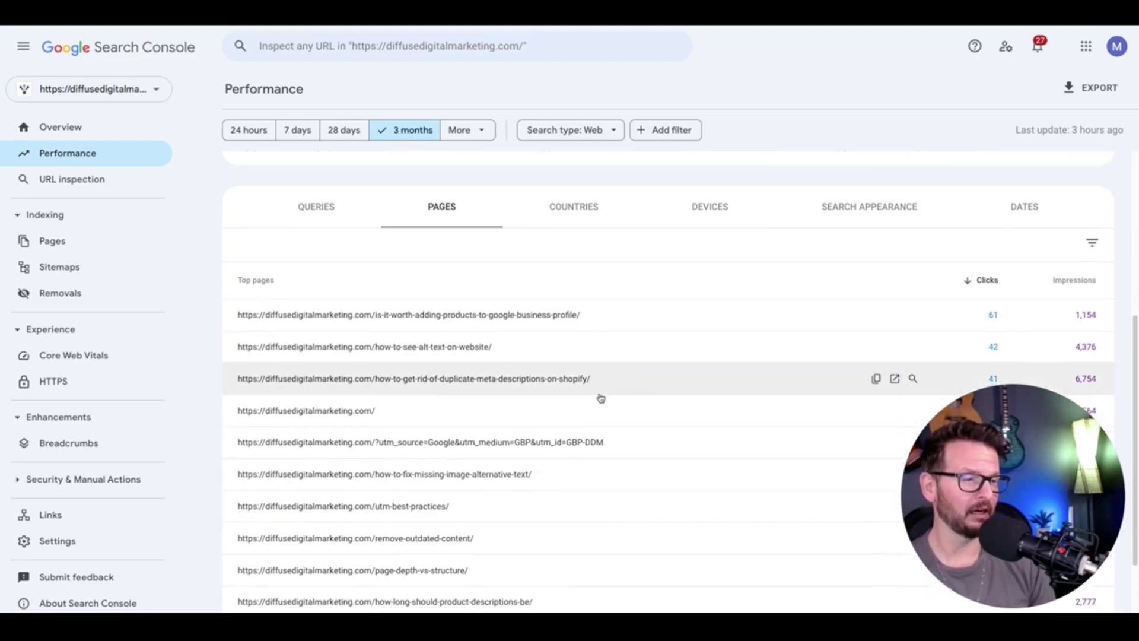
pyautogui.scroll(-2, 602, 397)
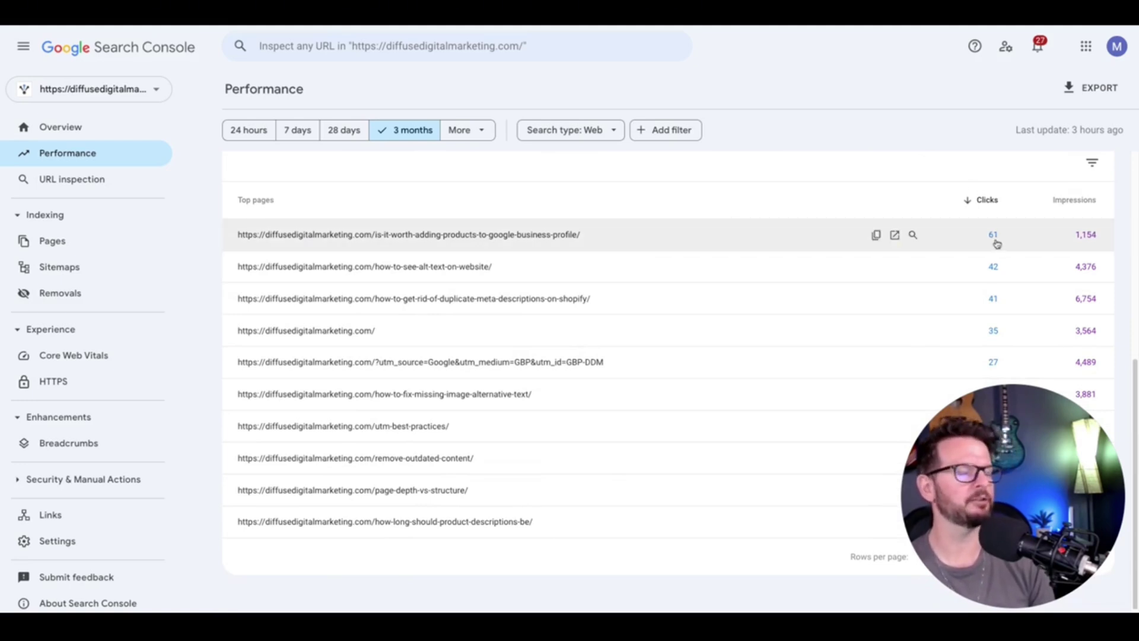
pyautogui.scroll(-1, 768, 258)
pyautogui.scroll(6, 765, 261)
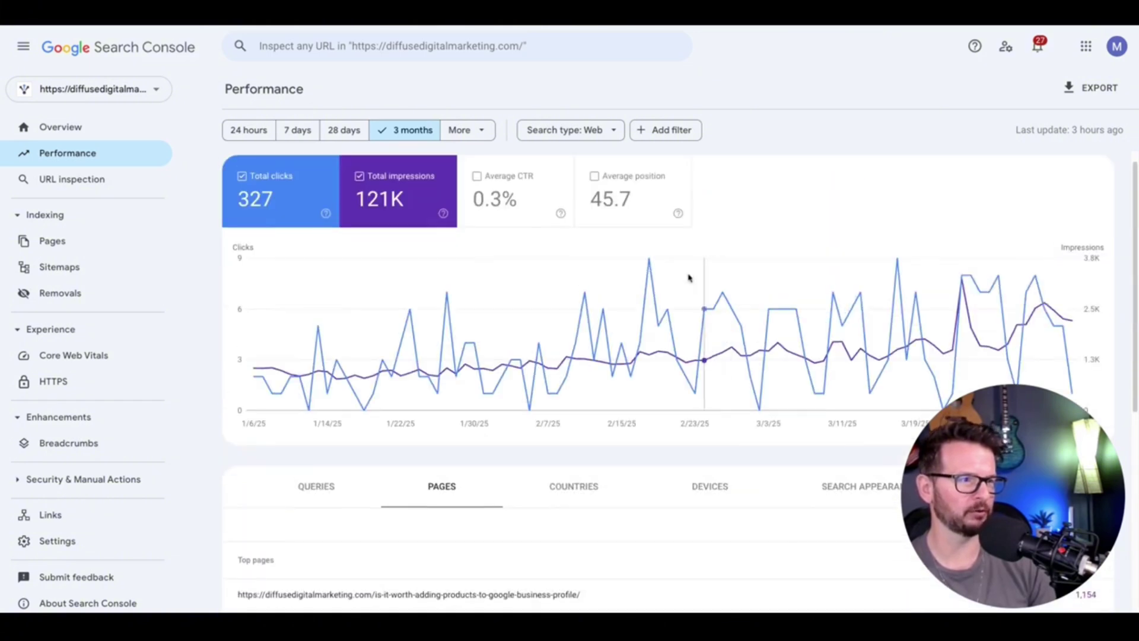
# - Add average position and average CTR to the performance metrics and review them for the top pages
pyautogui.click(605, 191)
pyautogui.click(508, 180)
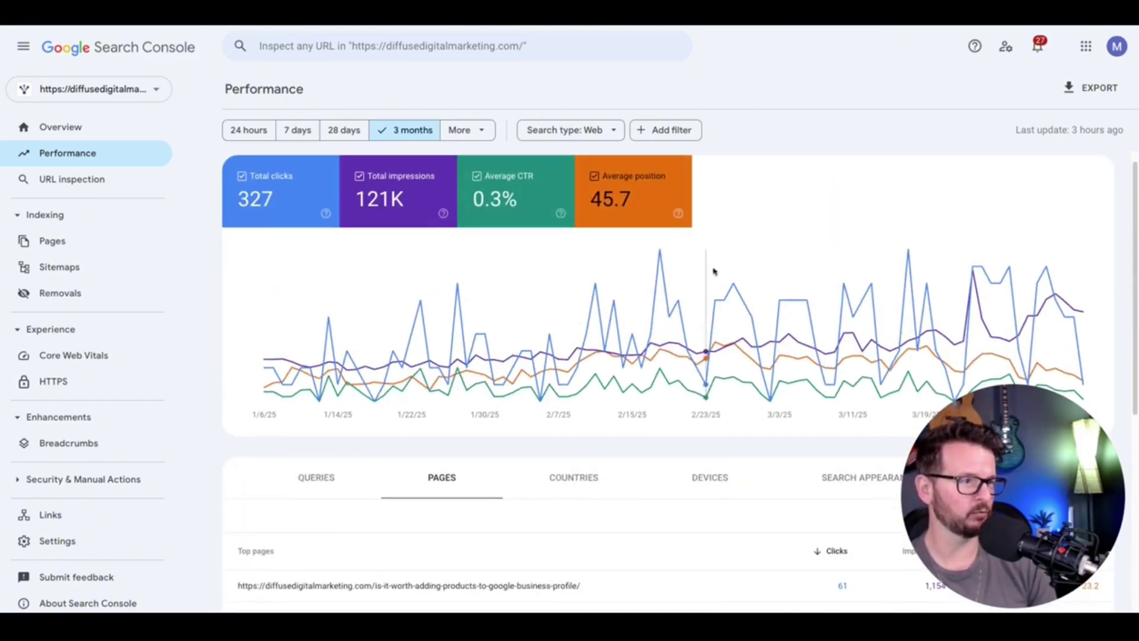
pyautogui.scroll(-5, 714, 272)
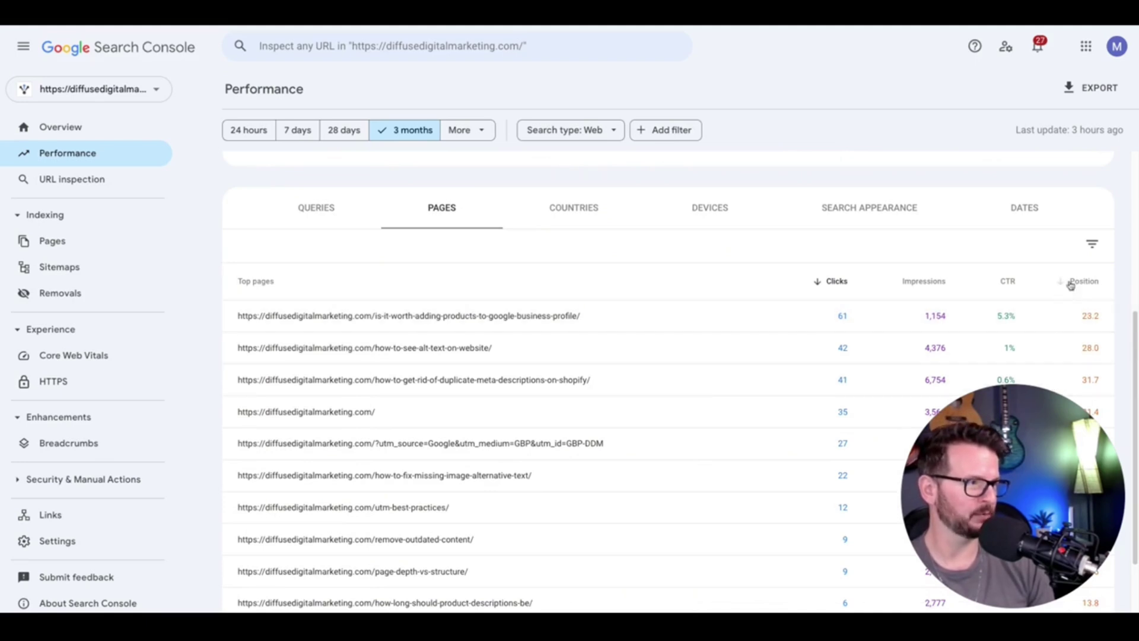
pyautogui.scroll(-2, 1008, 287)
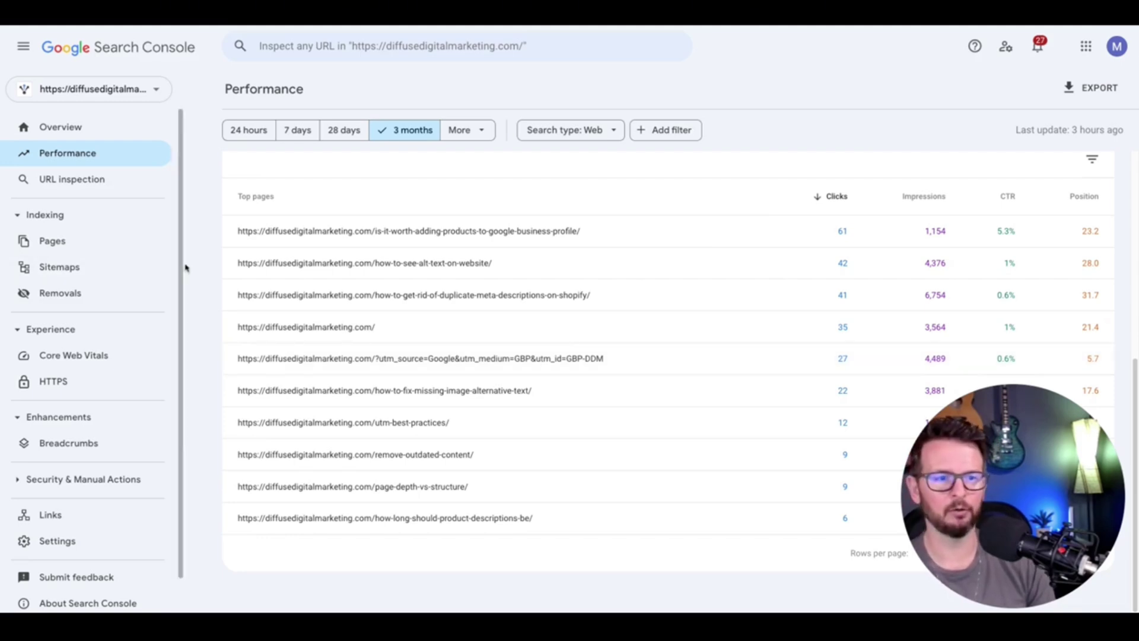
# - Check the property's Manual actions and Security issues reports
pyautogui.click(58, 480)
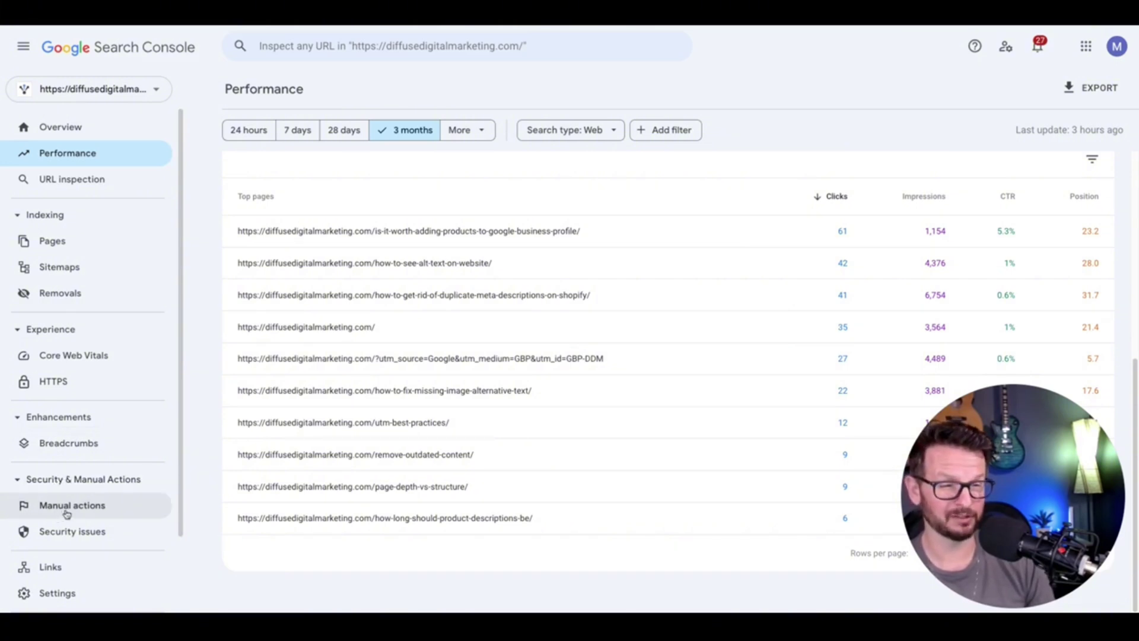
pyautogui.click(66, 507)
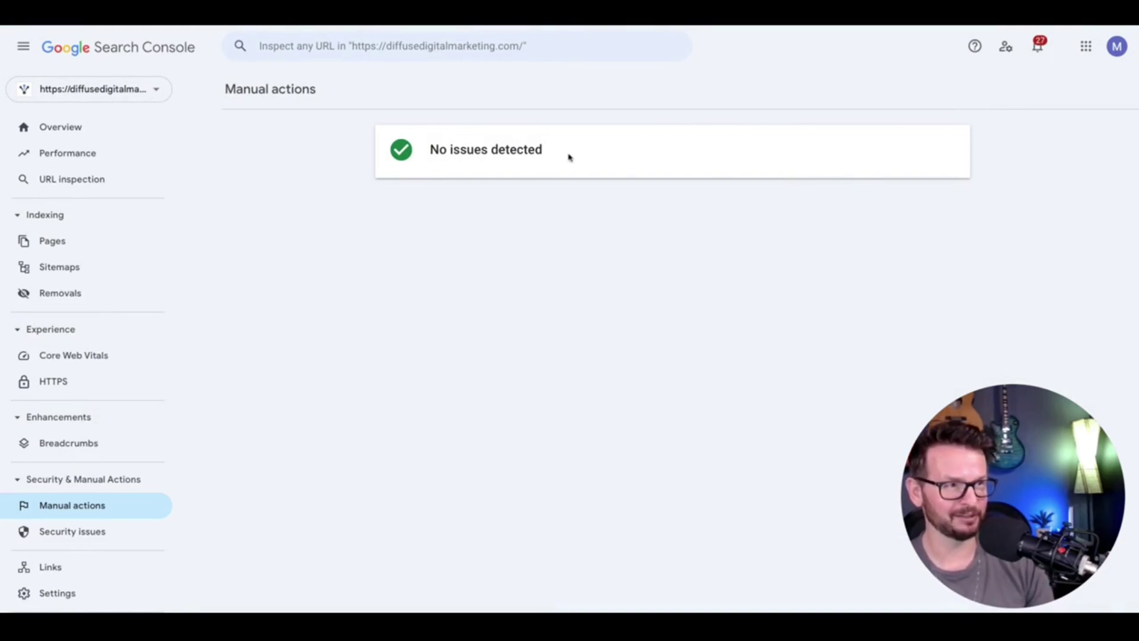
pyautogui.click(59, 531)
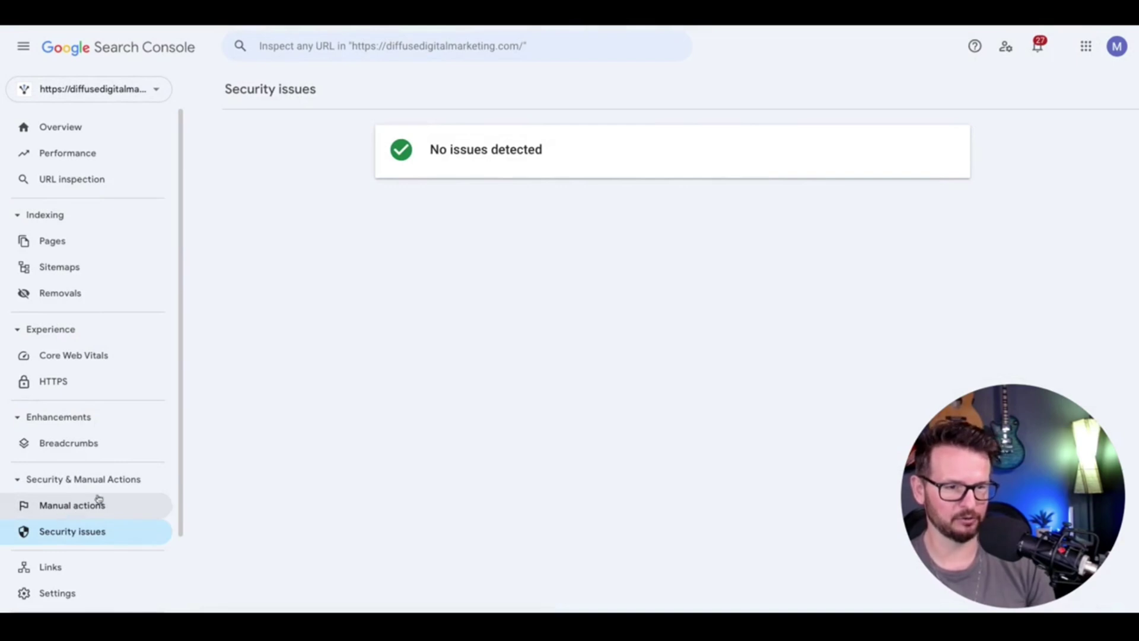
# - Examine the Links report's external and internal top linked pages, top linking sites and top linking text
pyautogui.click(53, 570)
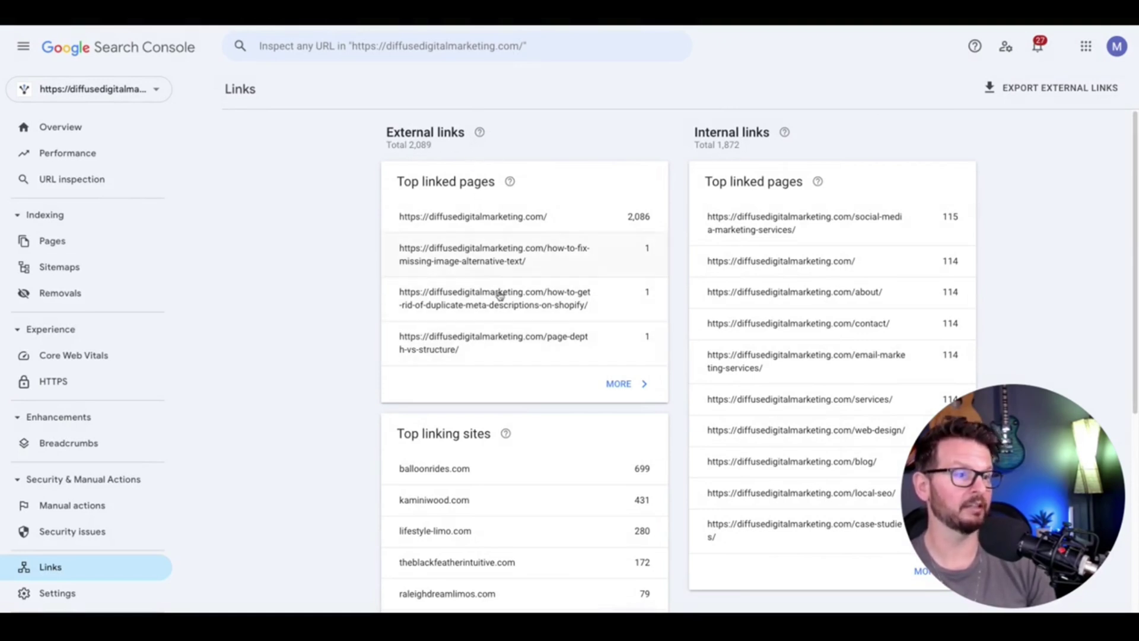
pyautogui.scroll(-4, 456, 216)
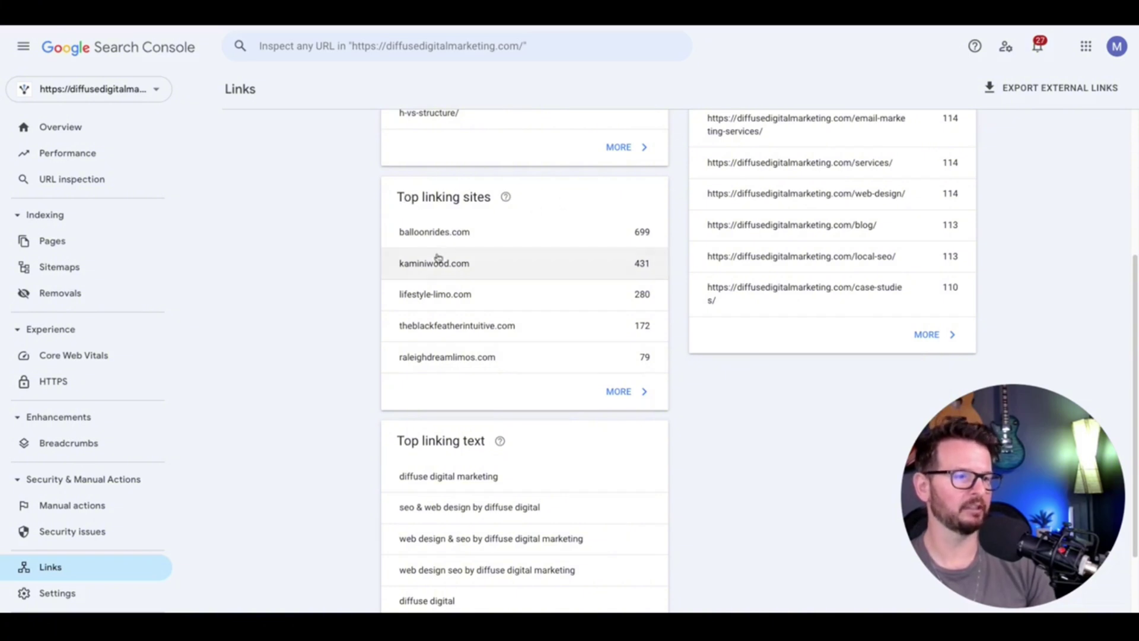
pyautogui.scroll(-1, 538, 376)
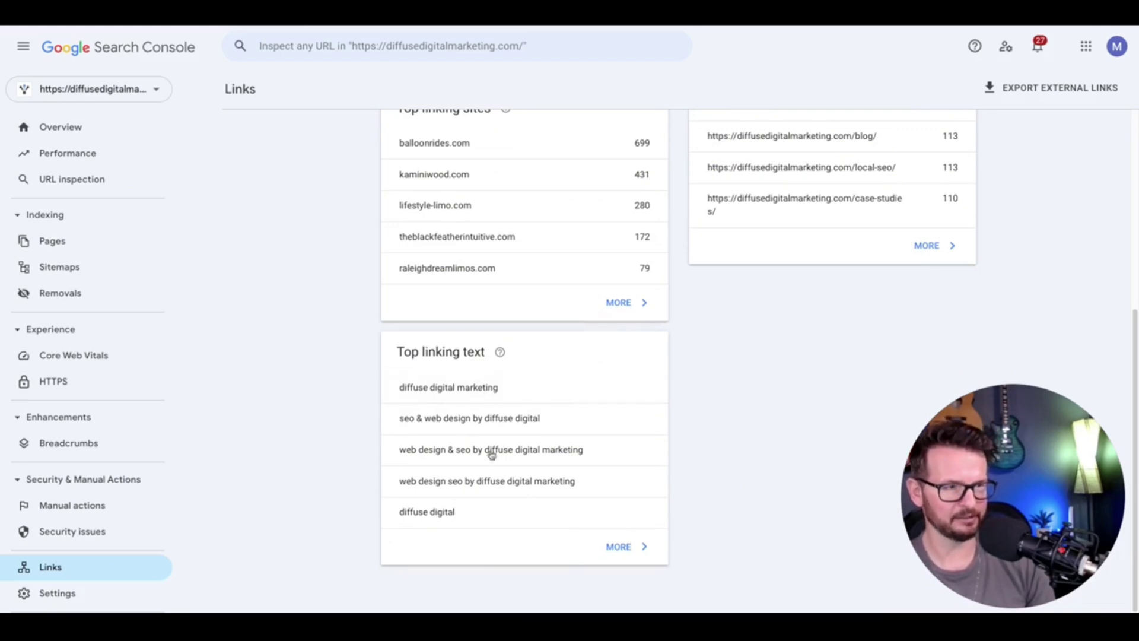
pyautogui.scroll(4, 890, 376)
pyautogui.scroll(2, 886, 375)
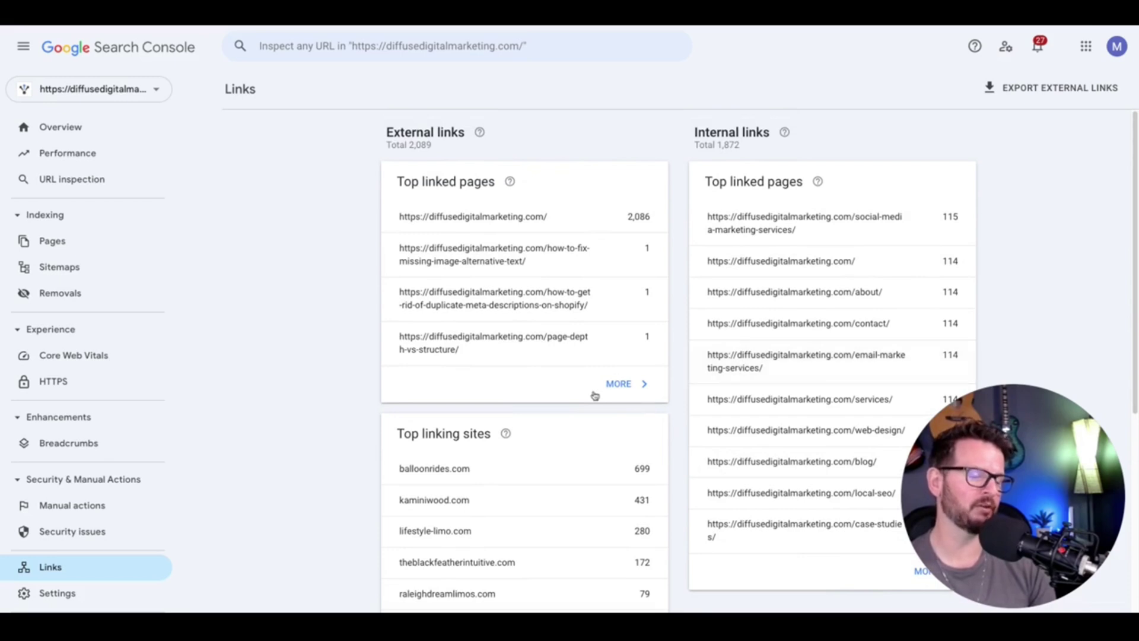
pyautogui.scroll(-4, 328, 176)
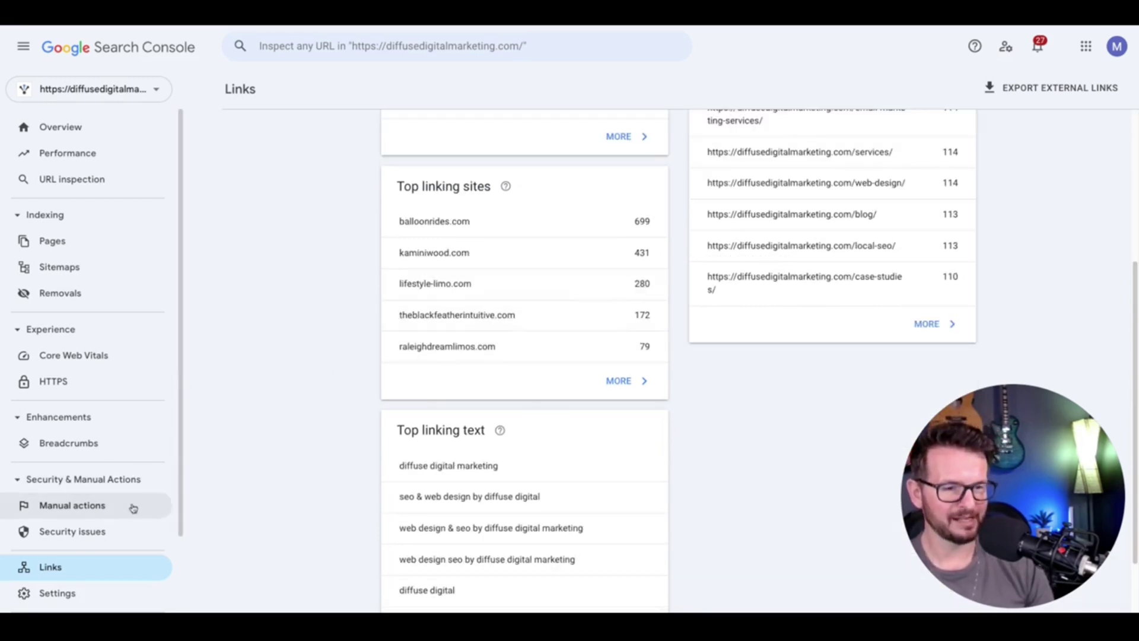
# - Open the property's Users and permissions settings, start adding a user and view the available permission levels
pyautogui.click(48, 598)
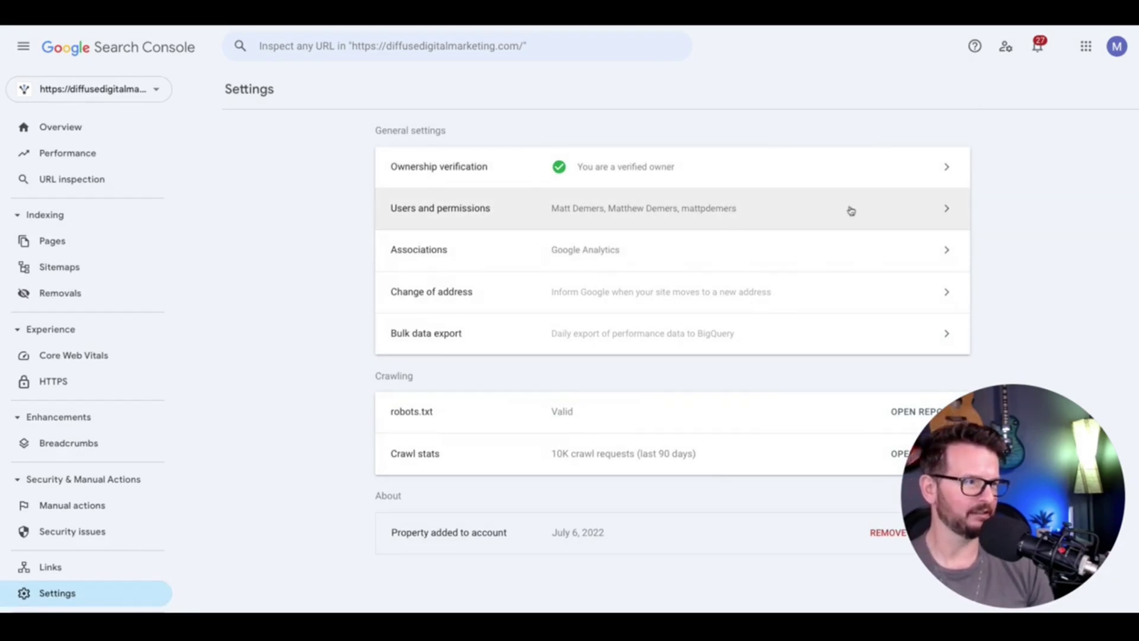
pyautogui.click(948, 214)
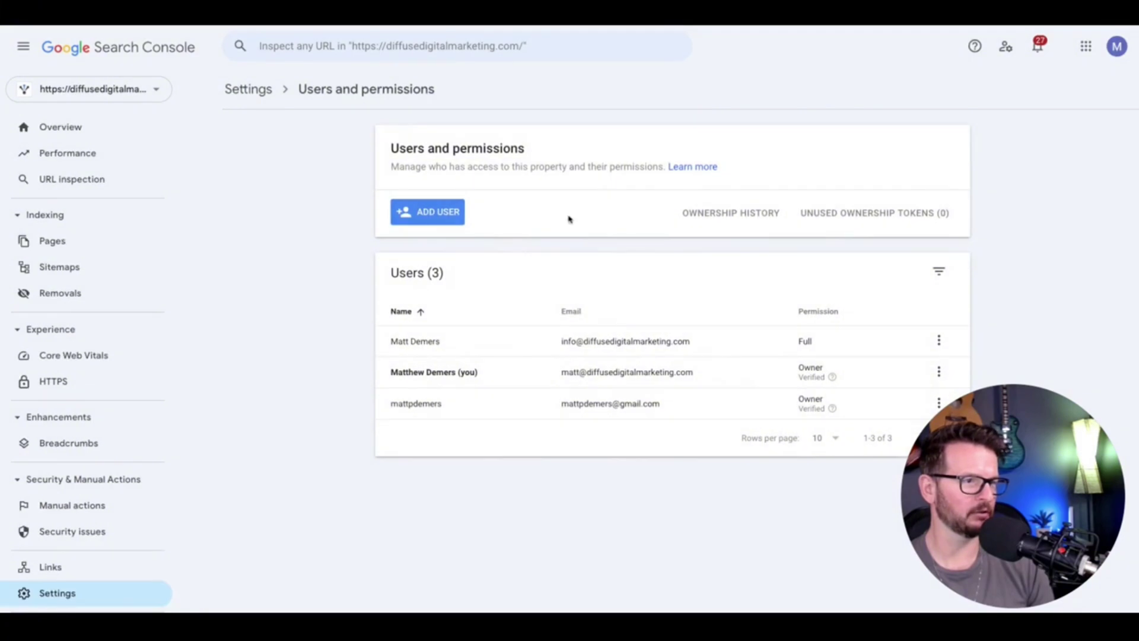
pyautogui.click(427, 216)
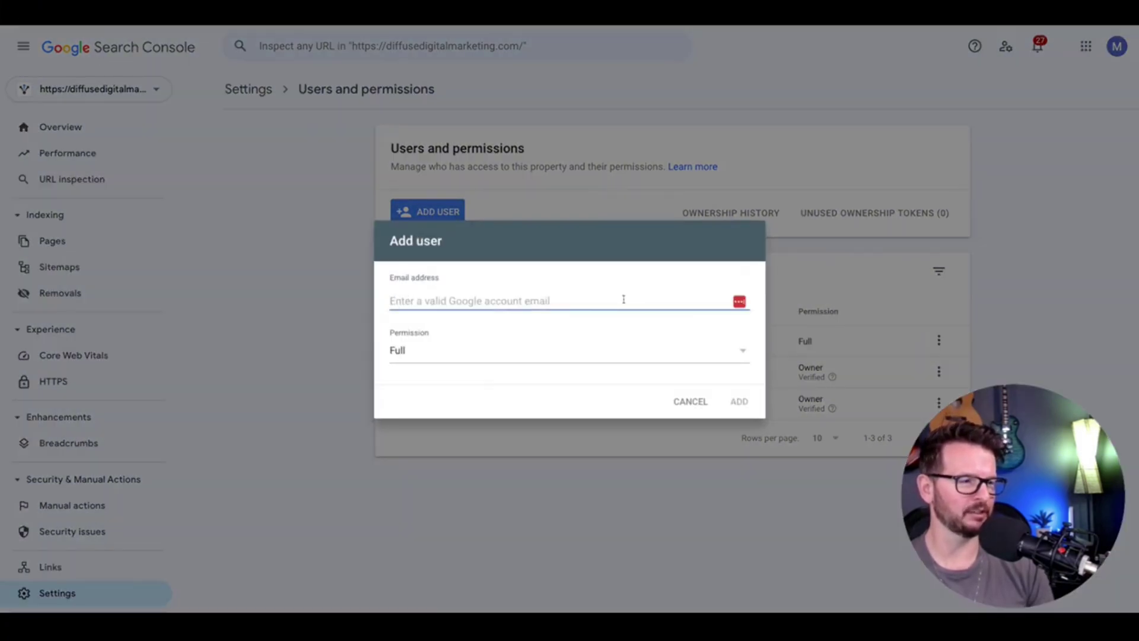
pyautogui.click(592, 364)
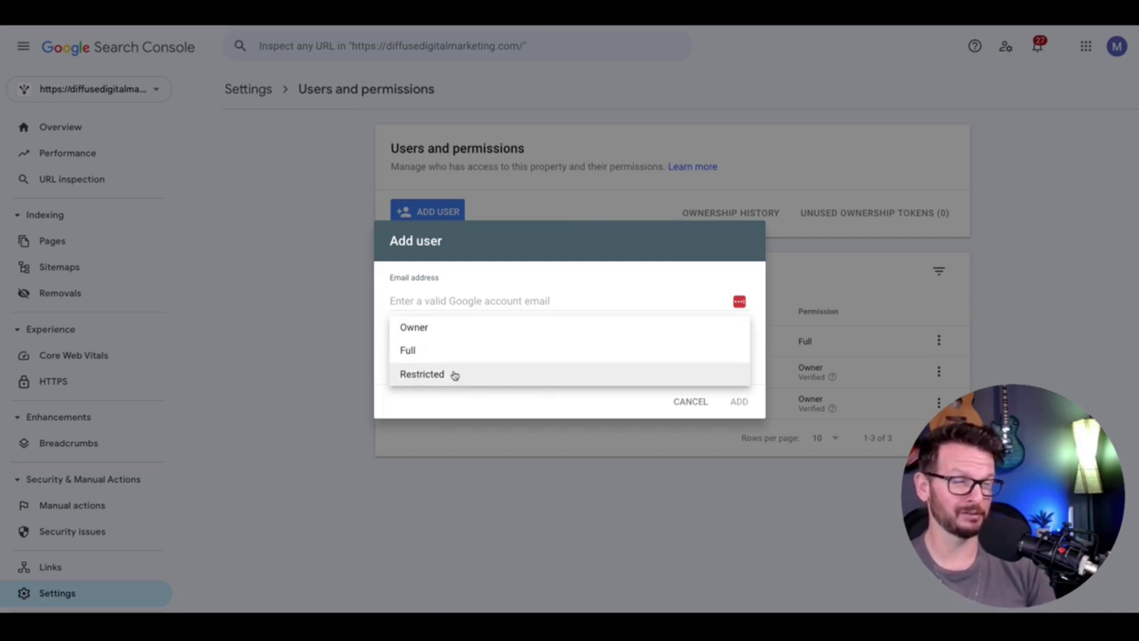
pyautogui.click(467, 403)
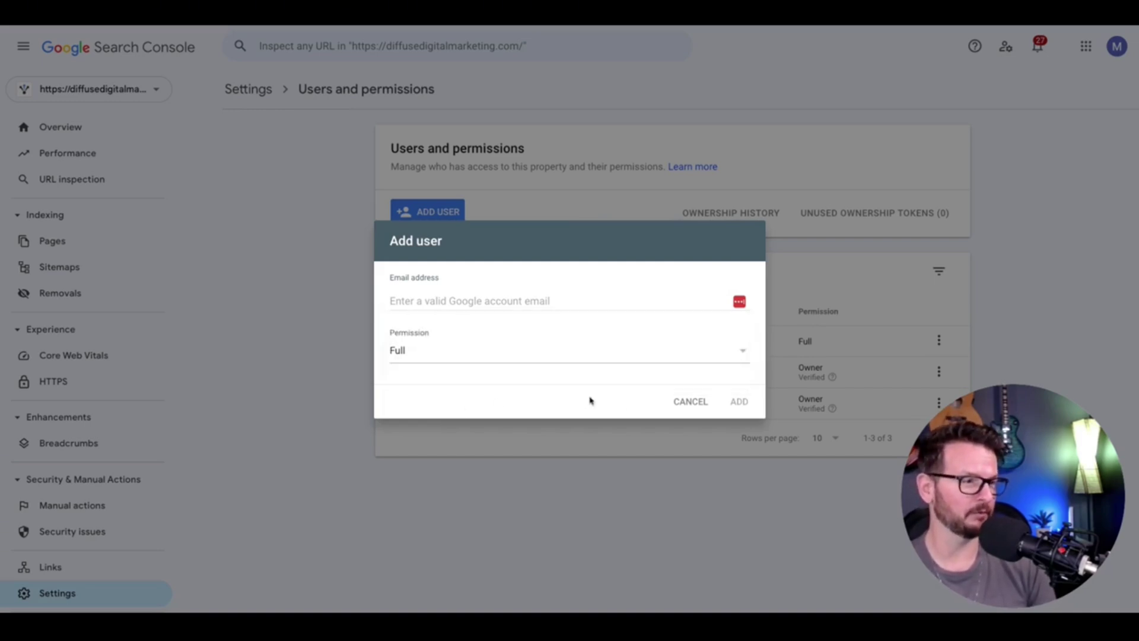